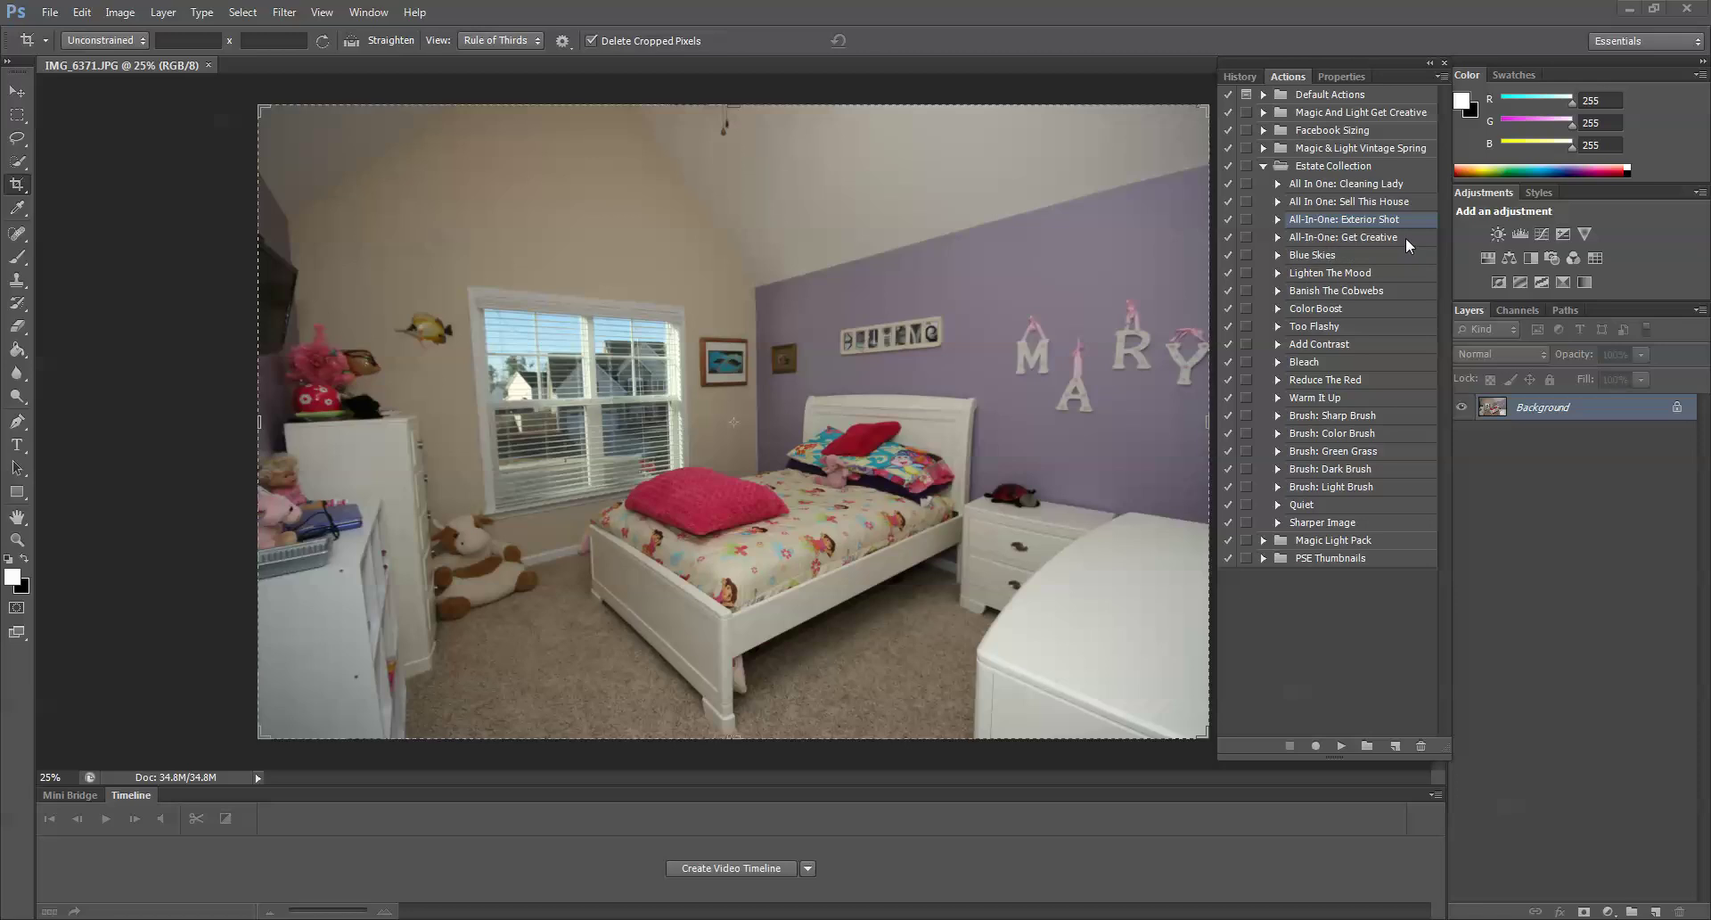
# Select the All In One: Sell This House action in the Actions panel.
pyautogui.click(1336, 204)
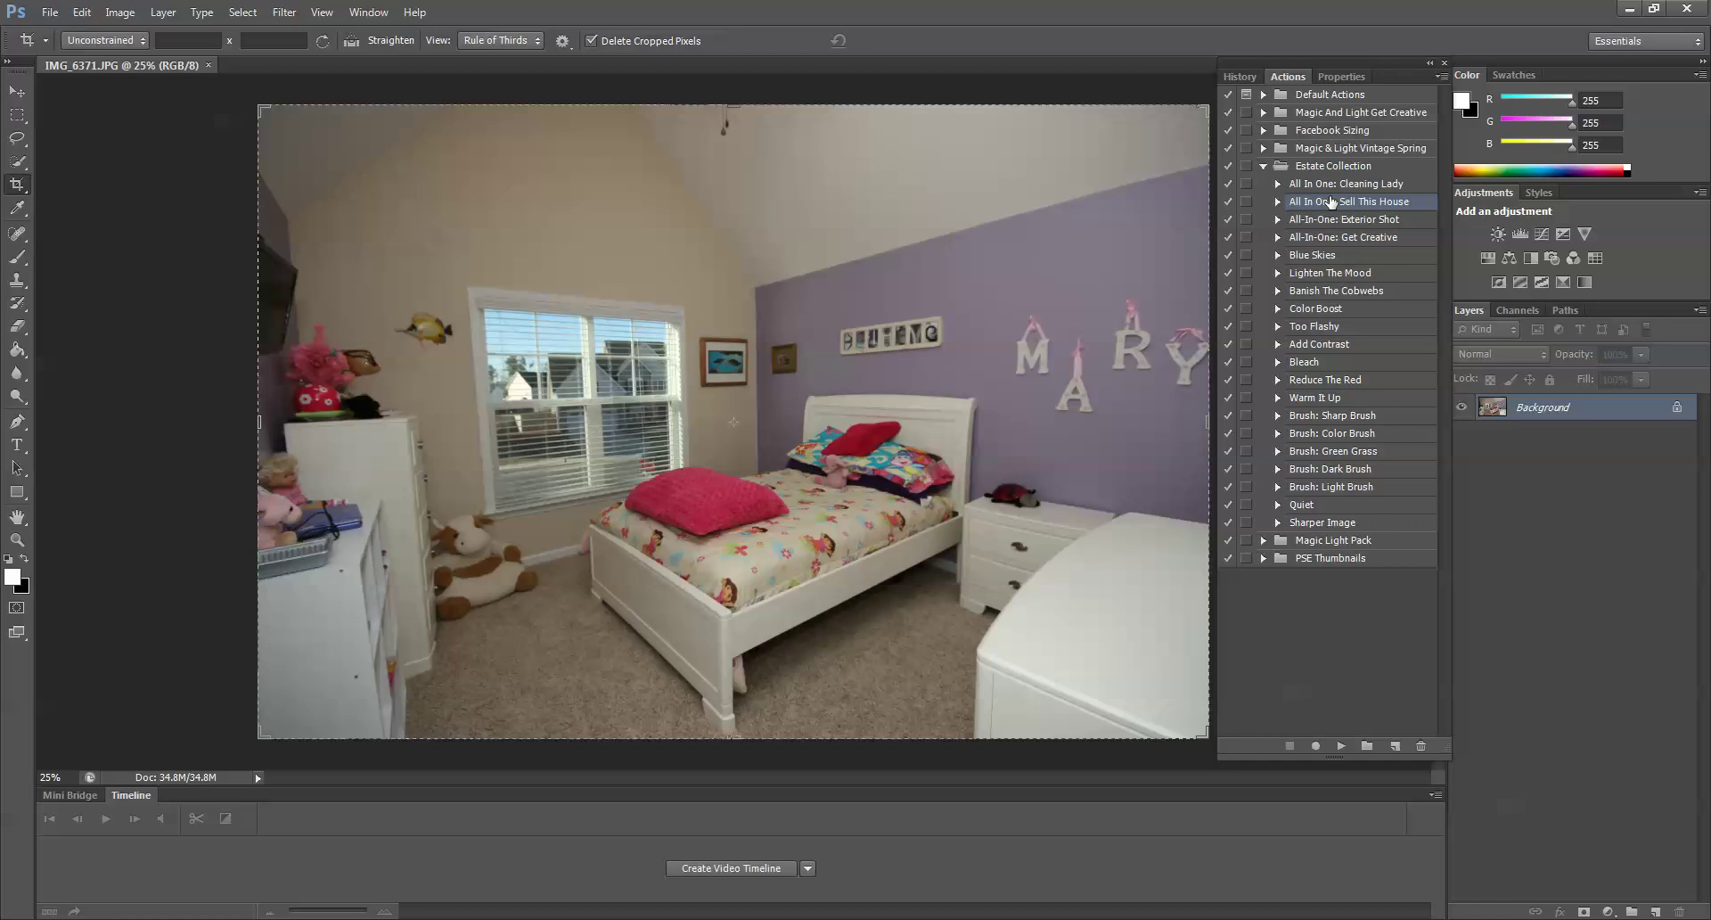
# Play Sell This House, then toggle Sharper Image, Lighten The Mood, Bleach and Color Boost to compare.
pyautogui.click(1340, 745)
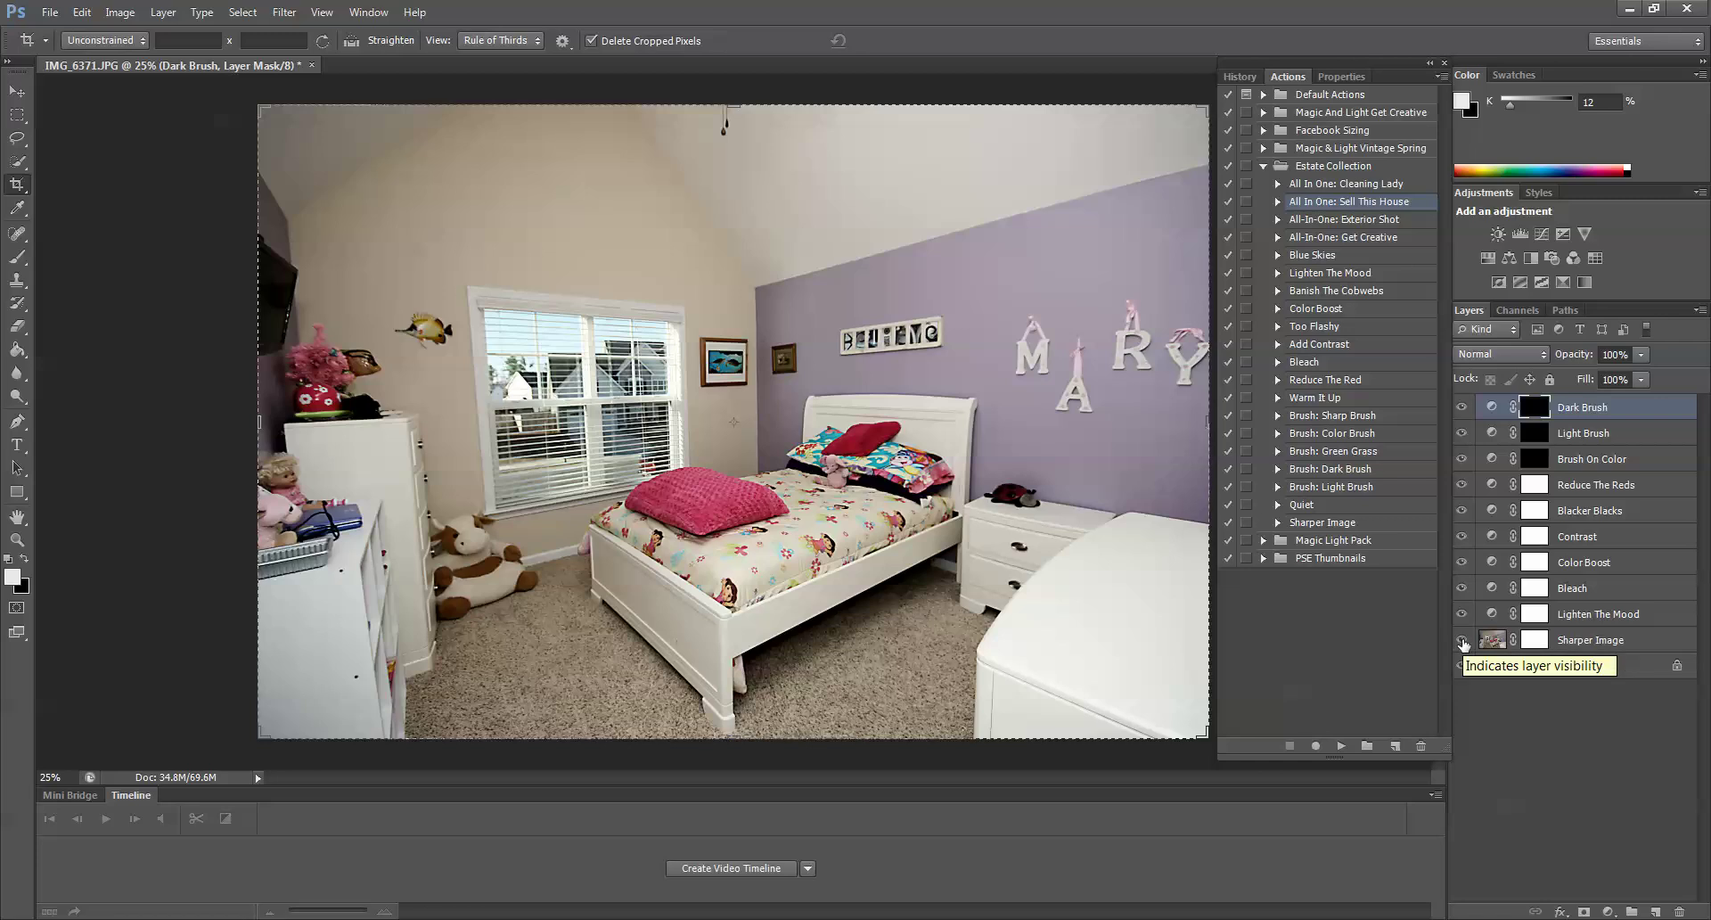
pyautogui.click(1462, 642)
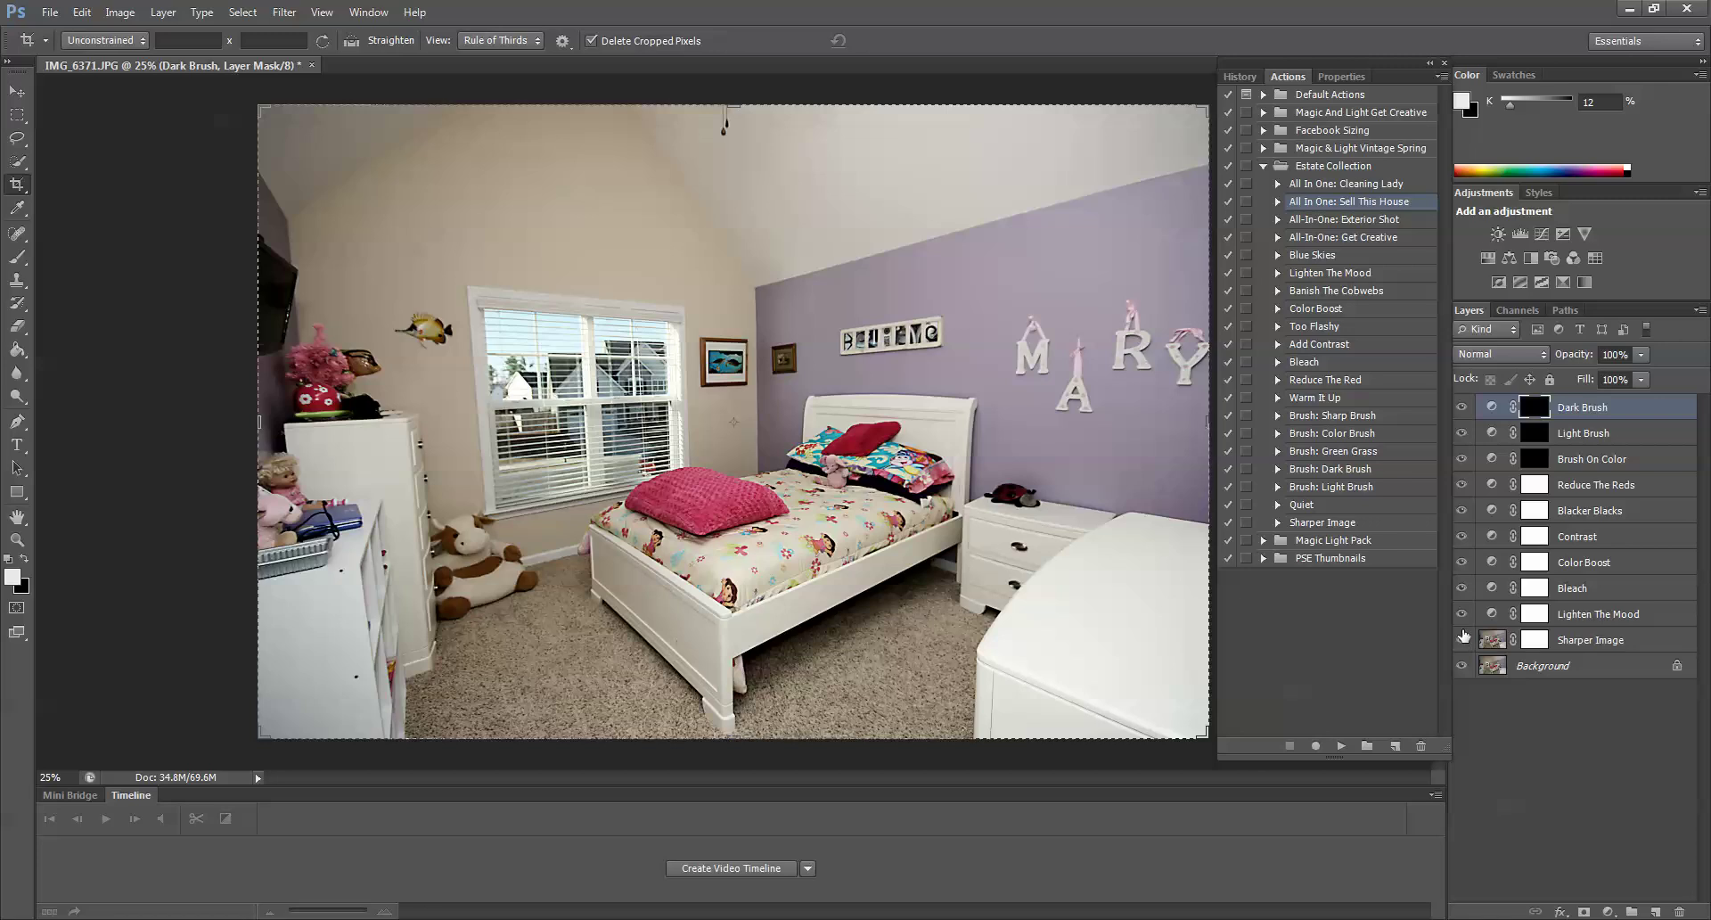
pyautogui.click(1461, 614)
pyautogui.click(1463, 615)
pyautogui.click(1462, 588)
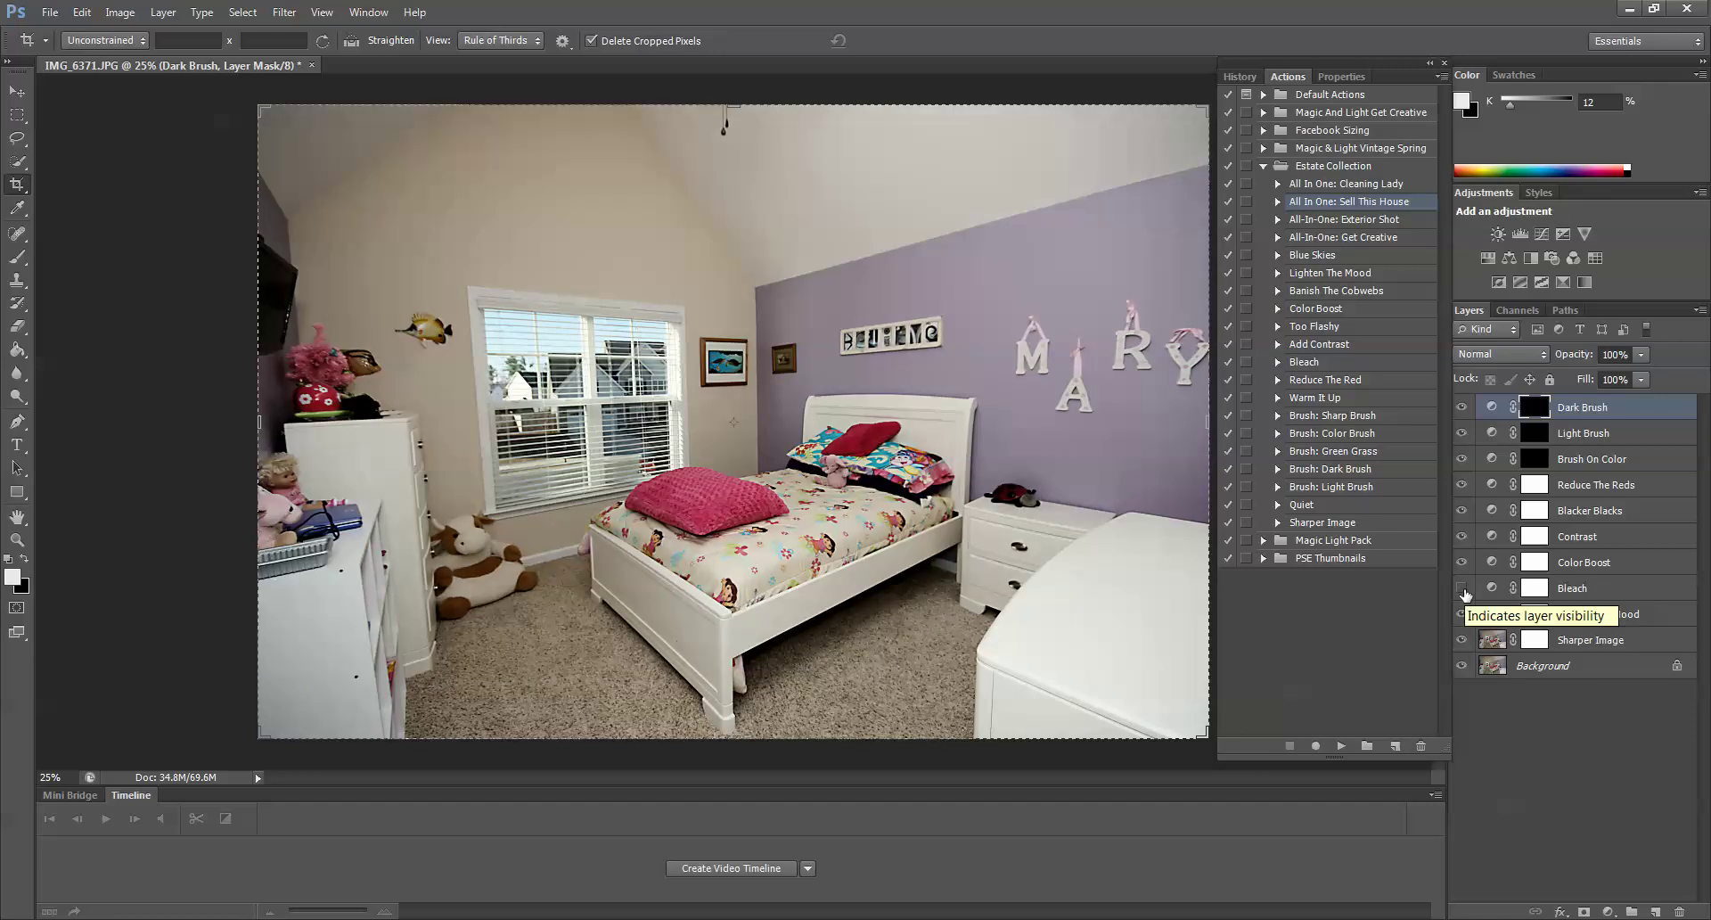
pyautogui.click(1463, 589)
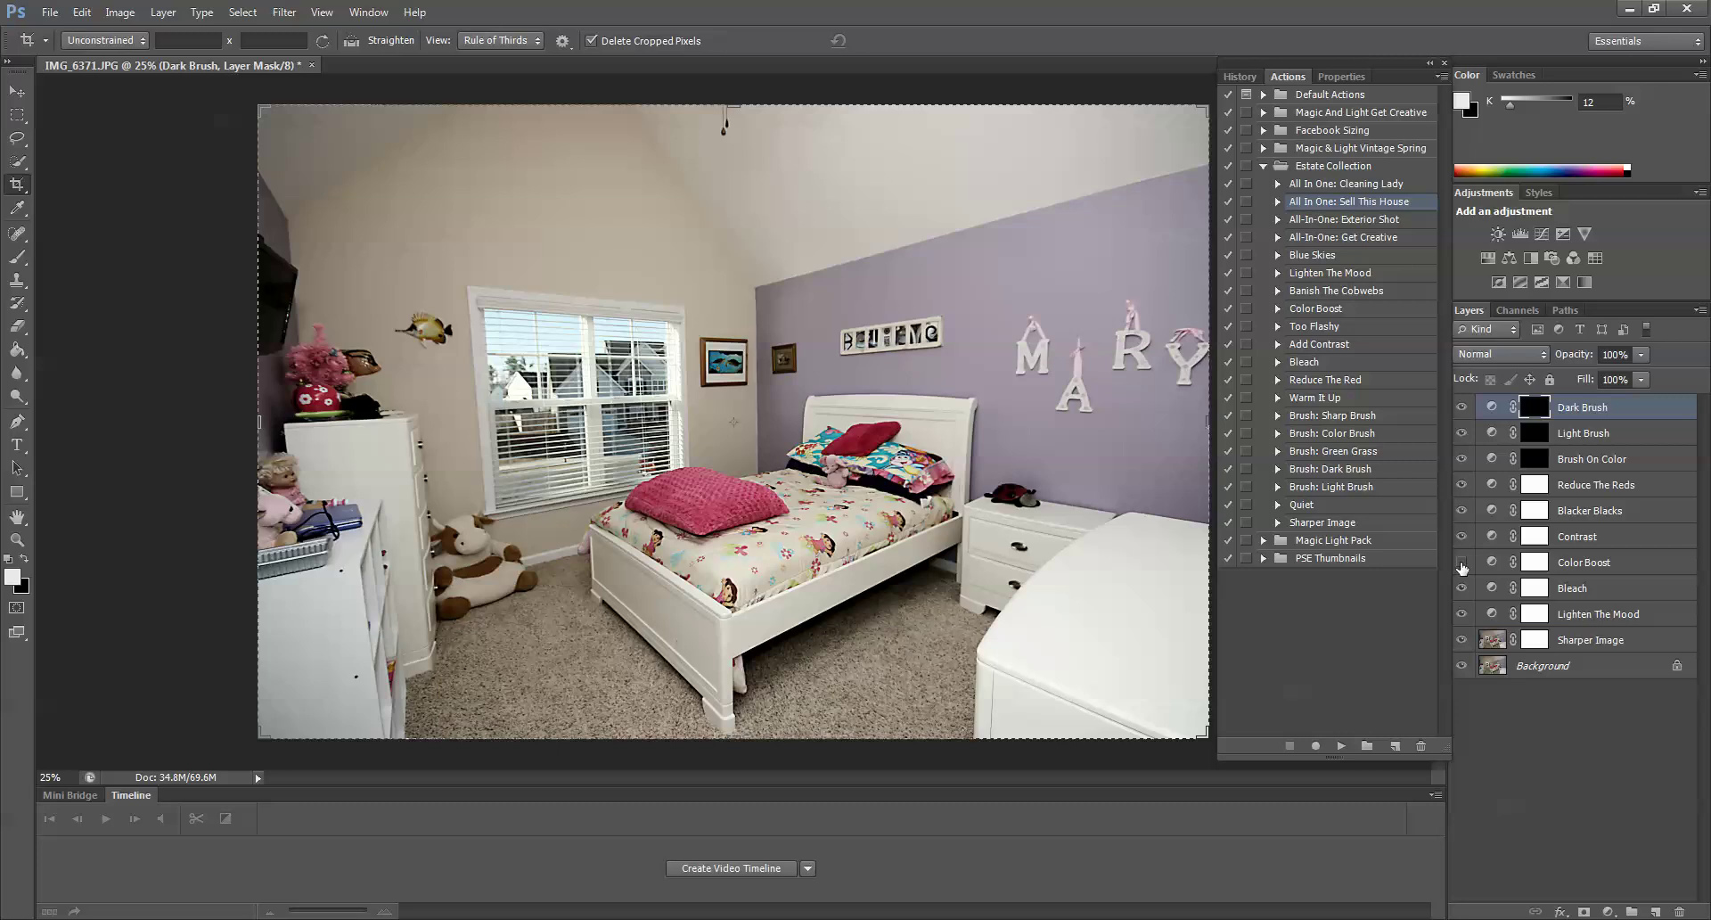
pyautogui.click(1461, 563)
# Toggle the Contrast layer on and off to judge its effect.
pyautogui.click(1461, 536)
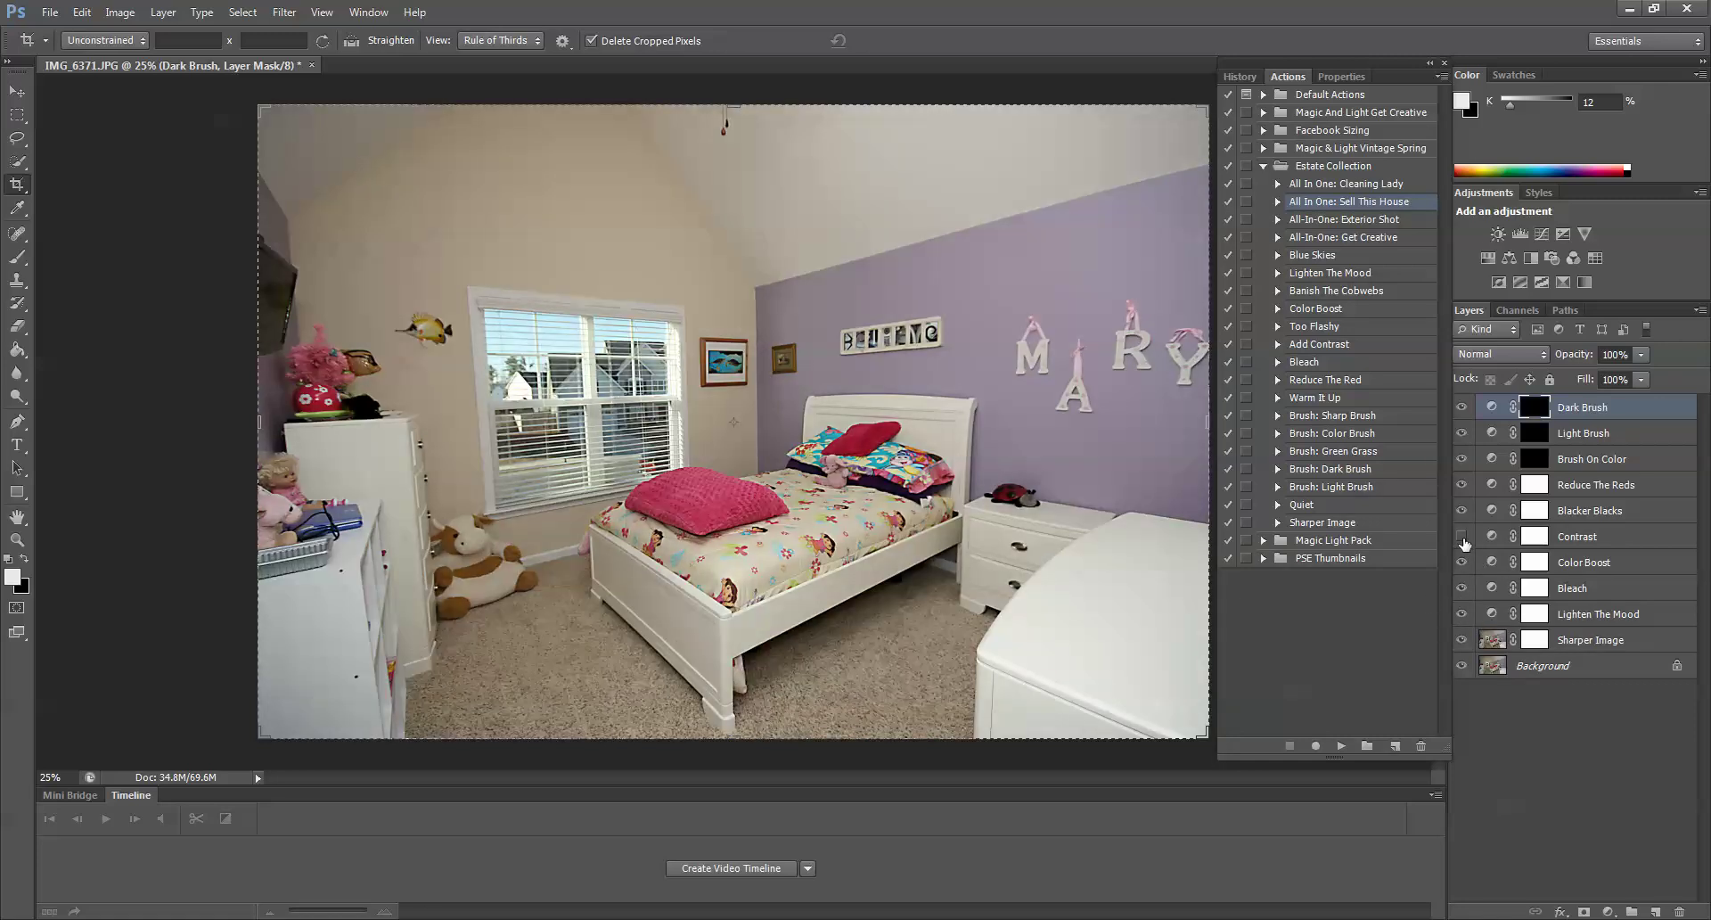
pyautogui.click(1462, 537)
pyautogui.click(1461, 535)
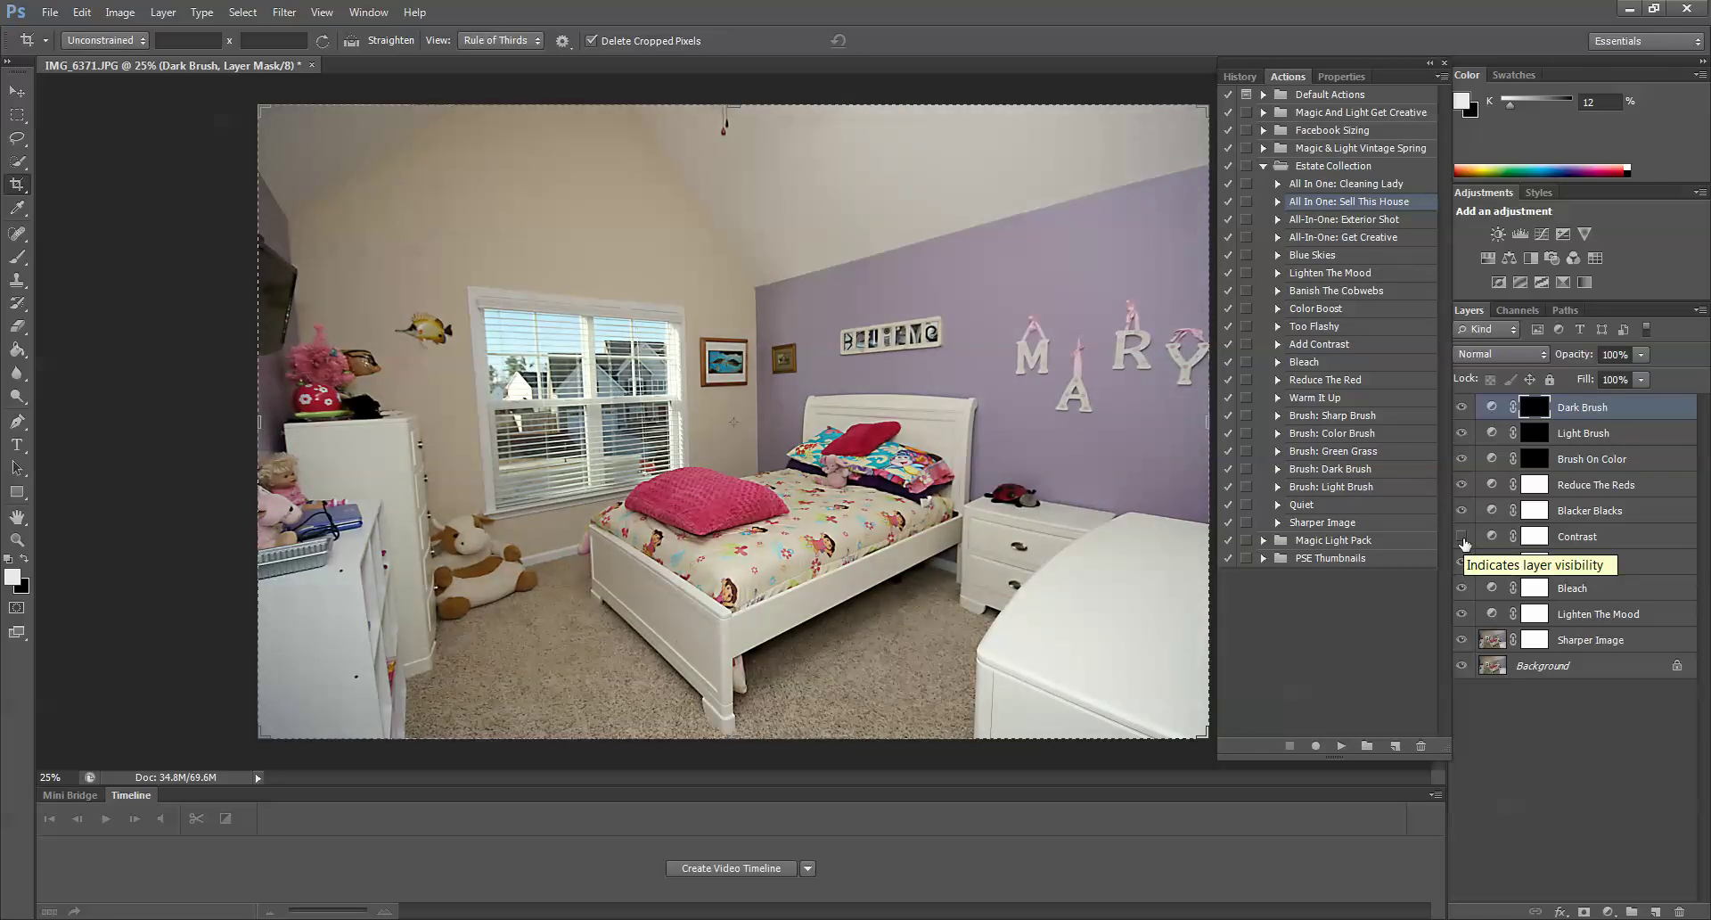
pyautogui.click(1461, 535)
pyautogui.click(1461, 535)
pyautogui.click(1461, 536)
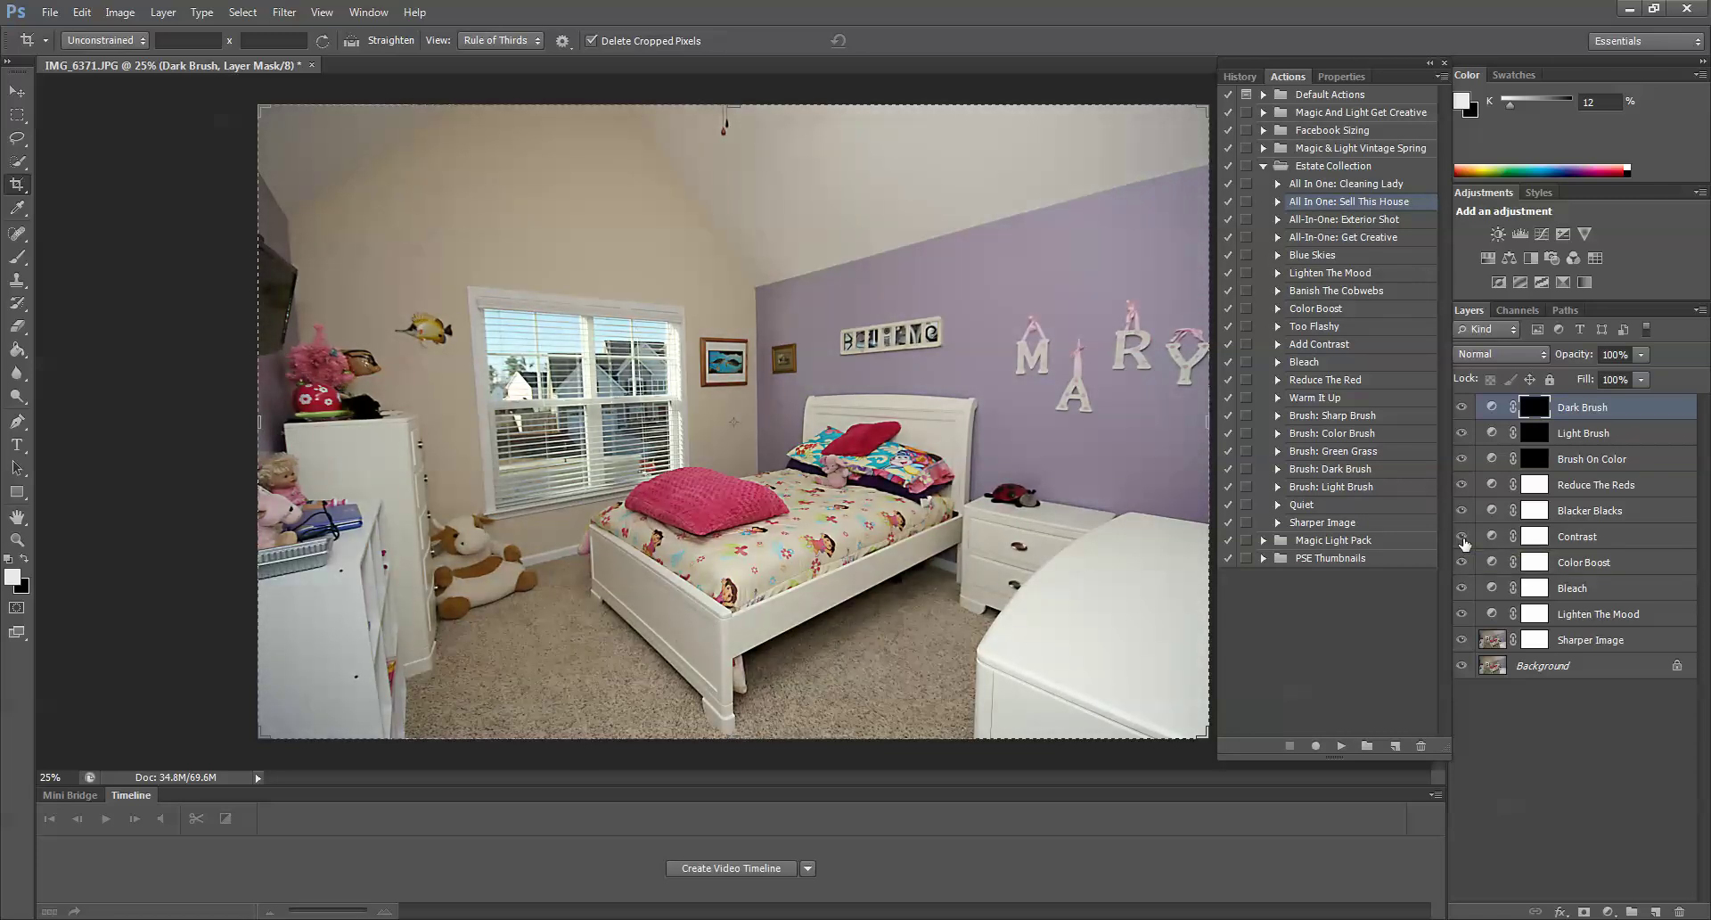
# Lower the Contrast layer's opacity to 56% and compare it on and off.
pyautogui.click(1583, 539)
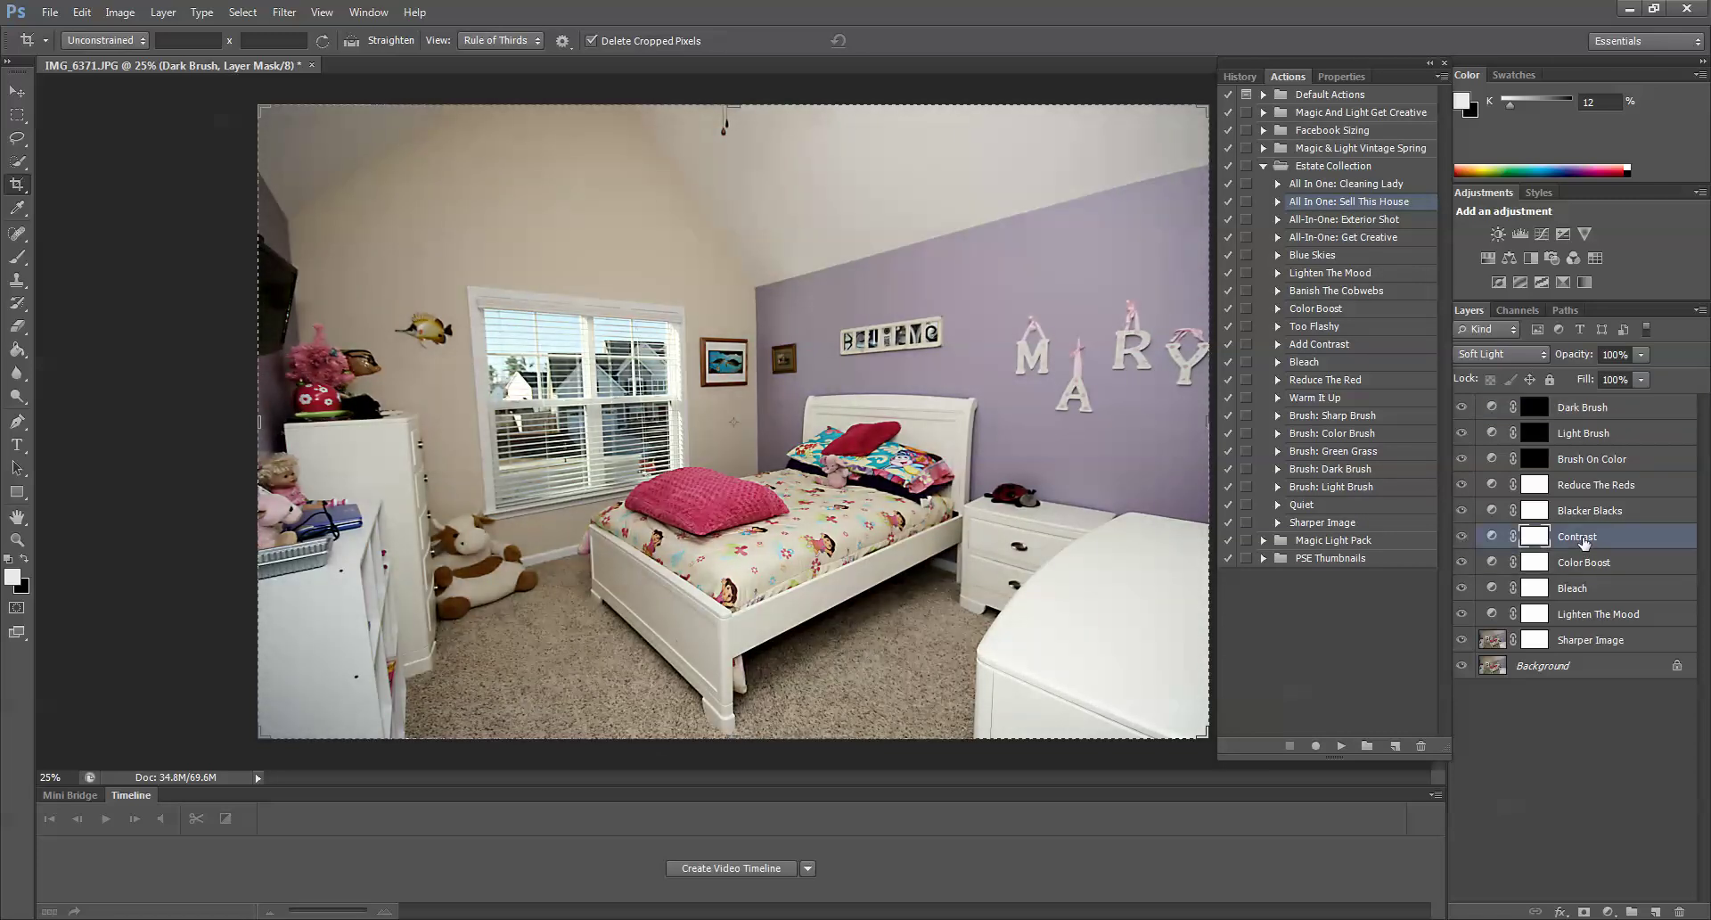
pyautogui.click(1640, 354)
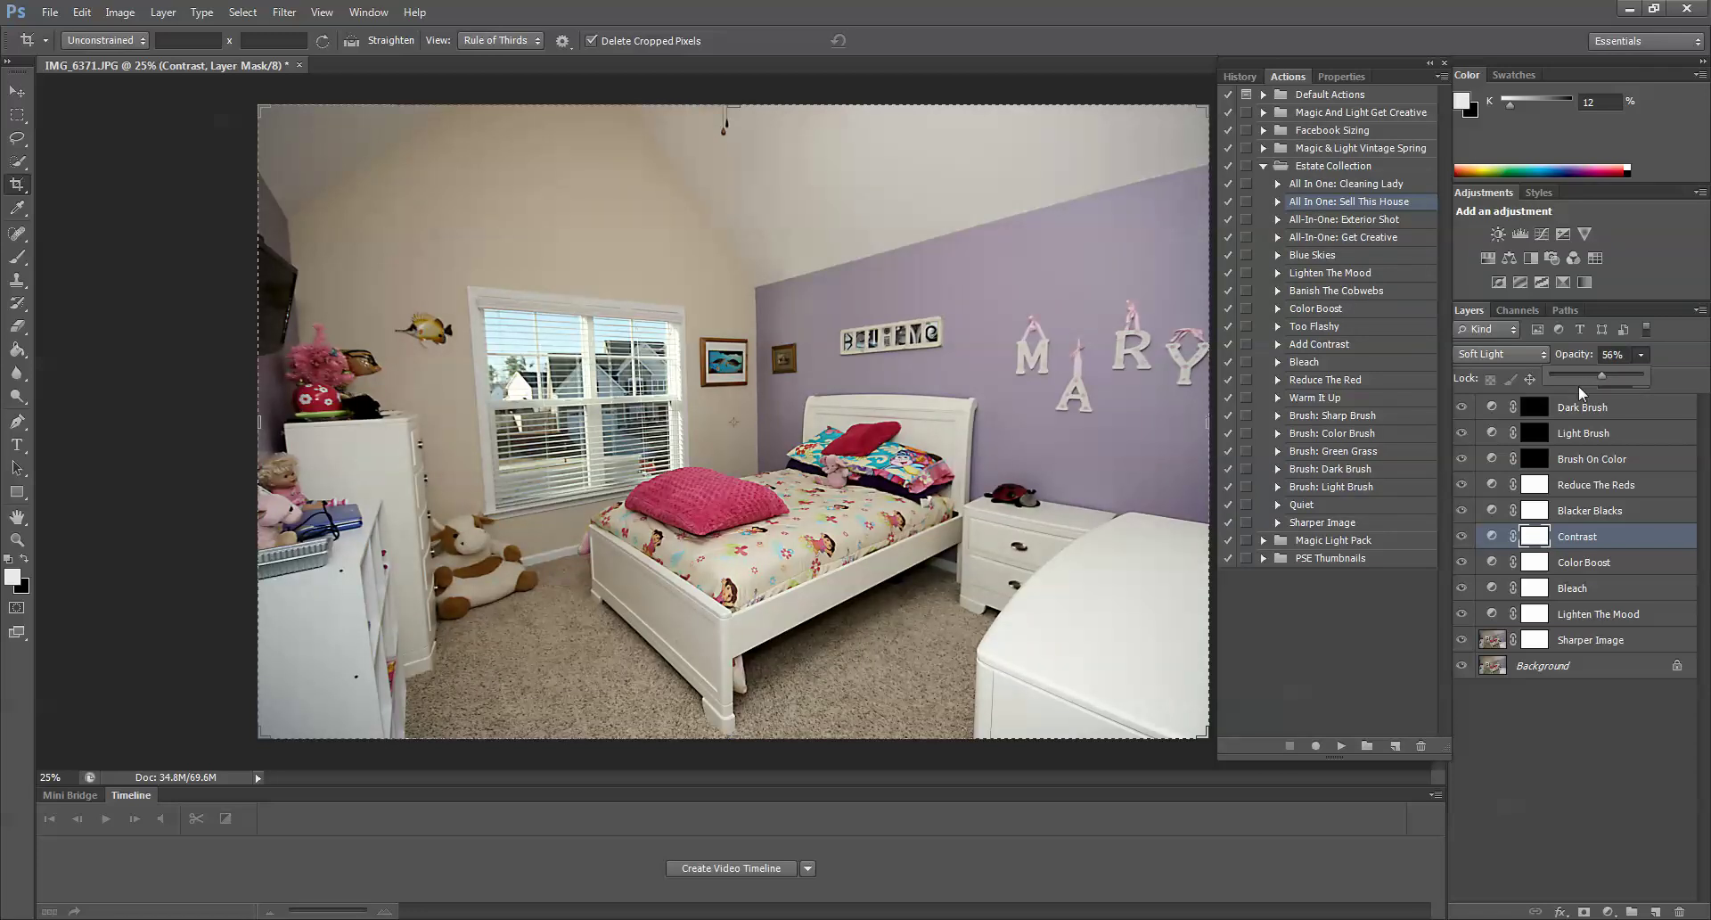
pyautogui.click(1462, 536)
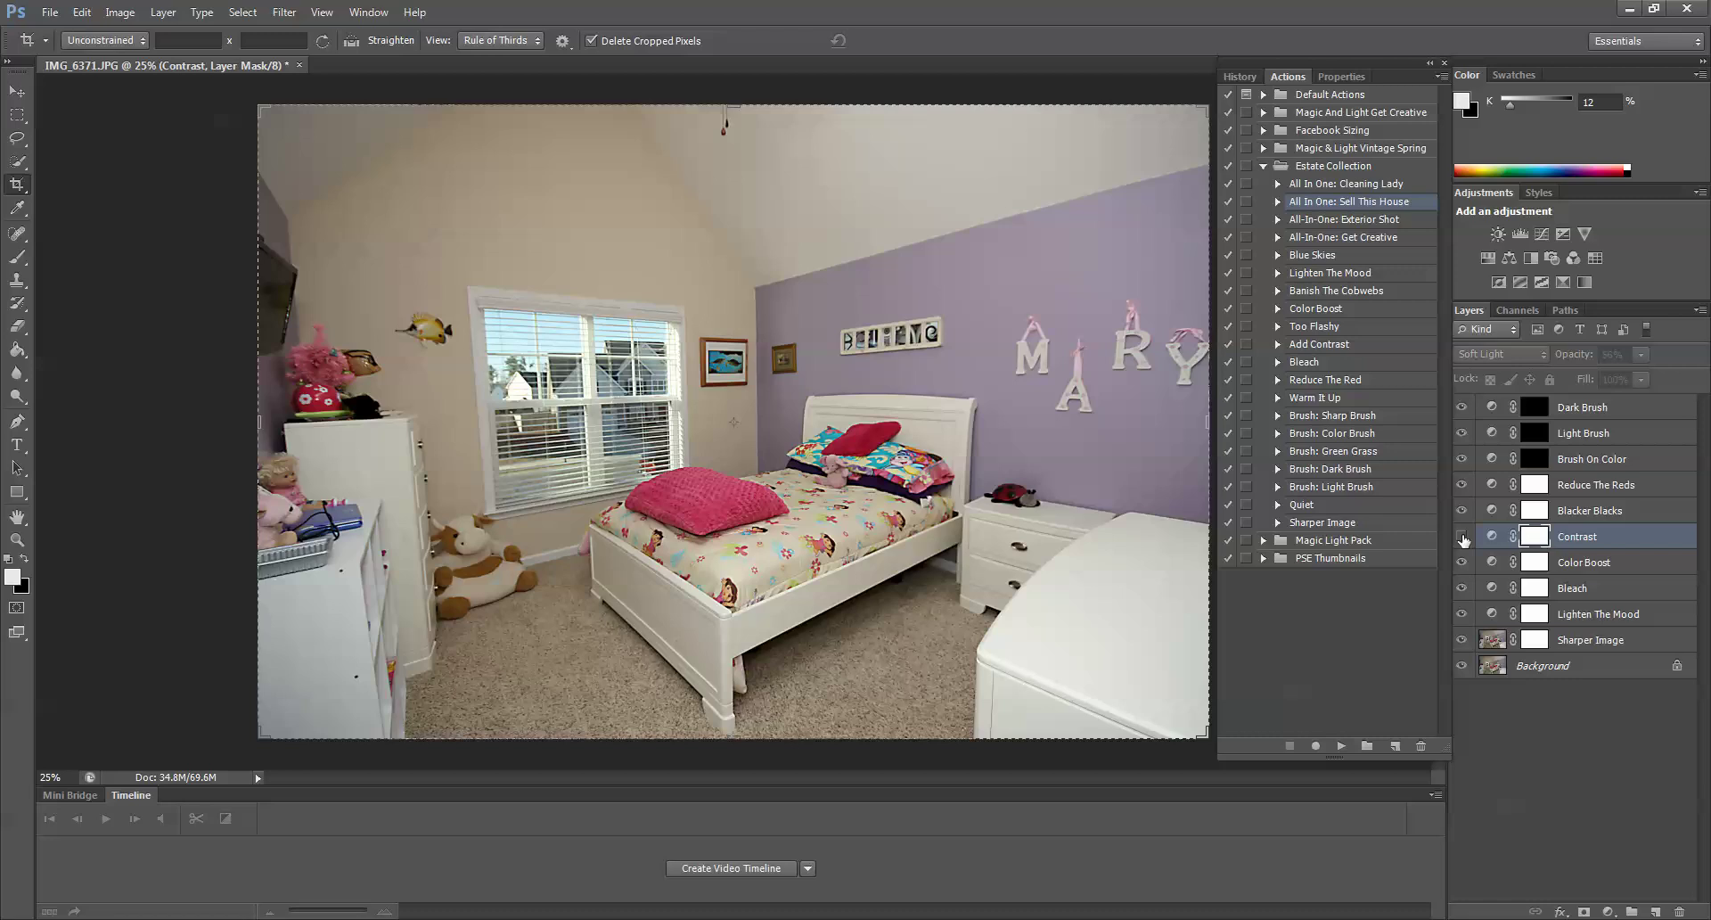
pyautogui.click(1462, 537)
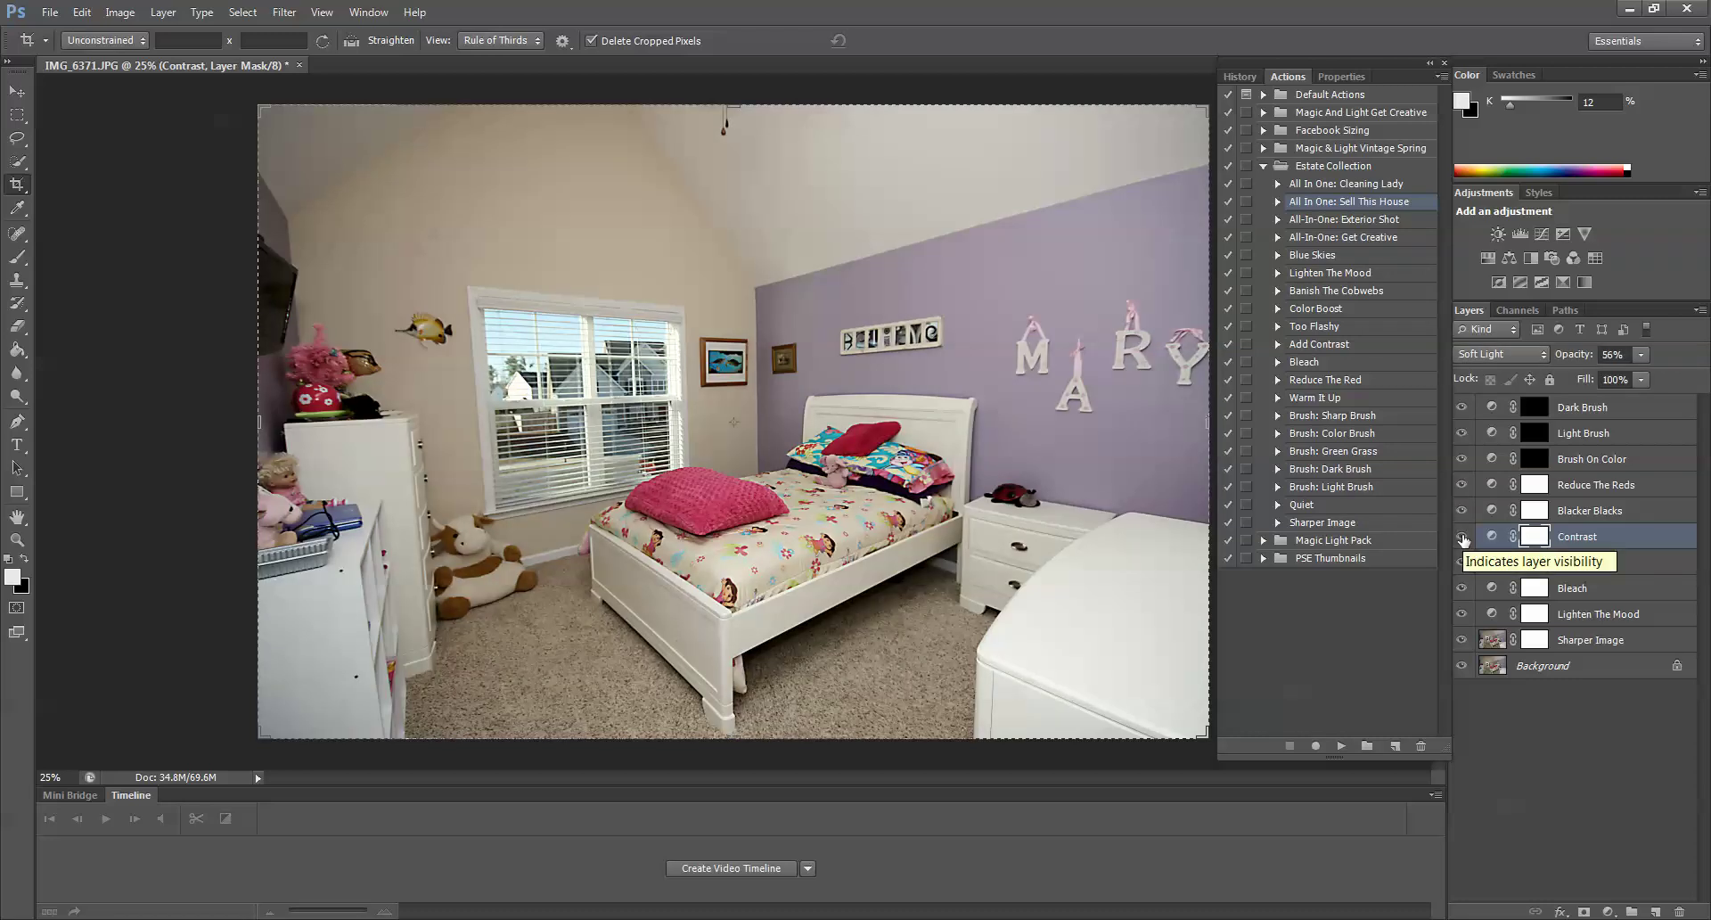
pyautogui.click(1462, 537)
pyautogui.click(1463, 537)
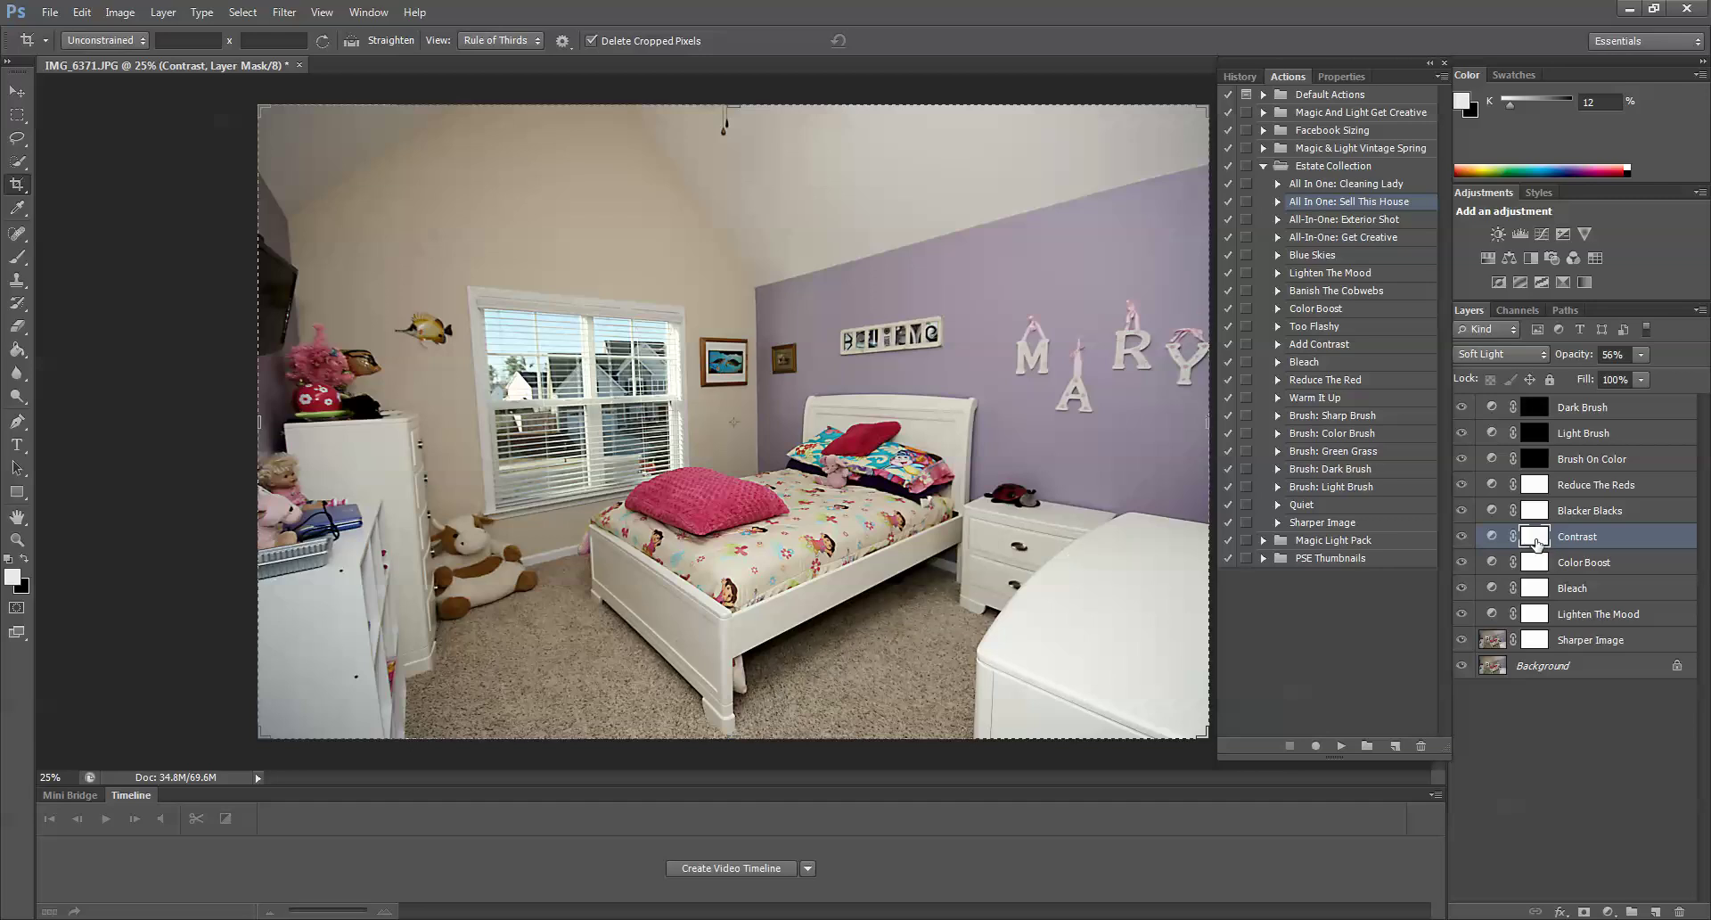
# Paint black into the Contrast mask from the bed toward the window wall, with brush opacity at 60%.
pyautogui.click(27, 261)
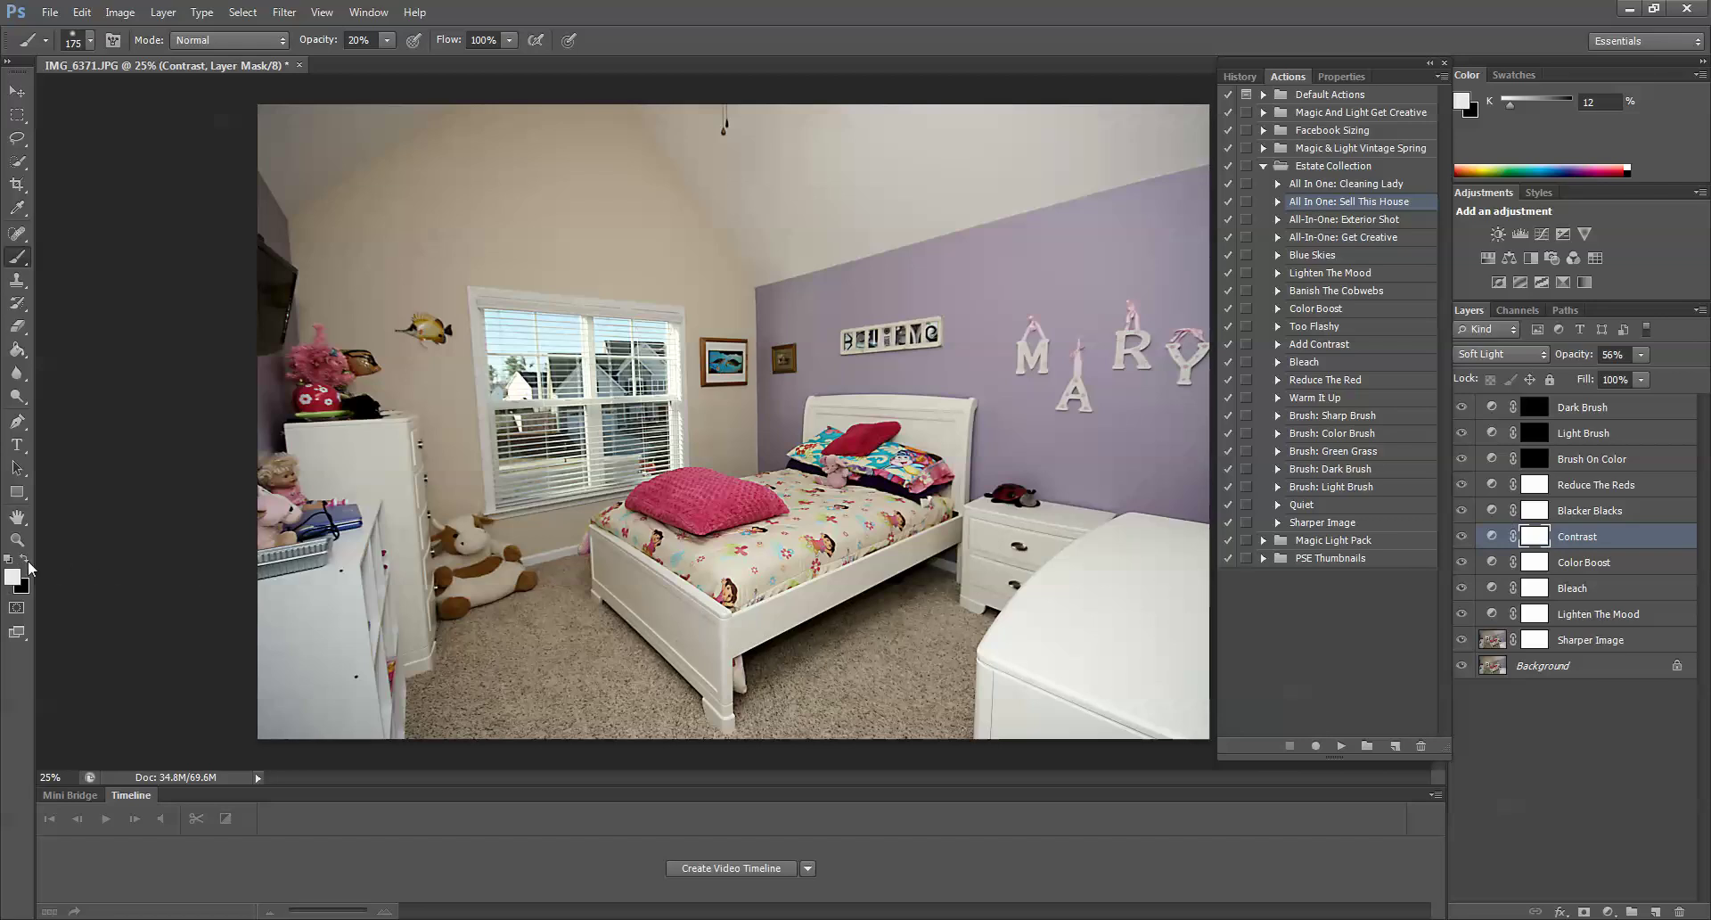
pyautogui.click(24, 559)
pyautogui.moveTo(490, 212); pyautogui.dragTo(444, 176)
pyautogui.click(387, 41)
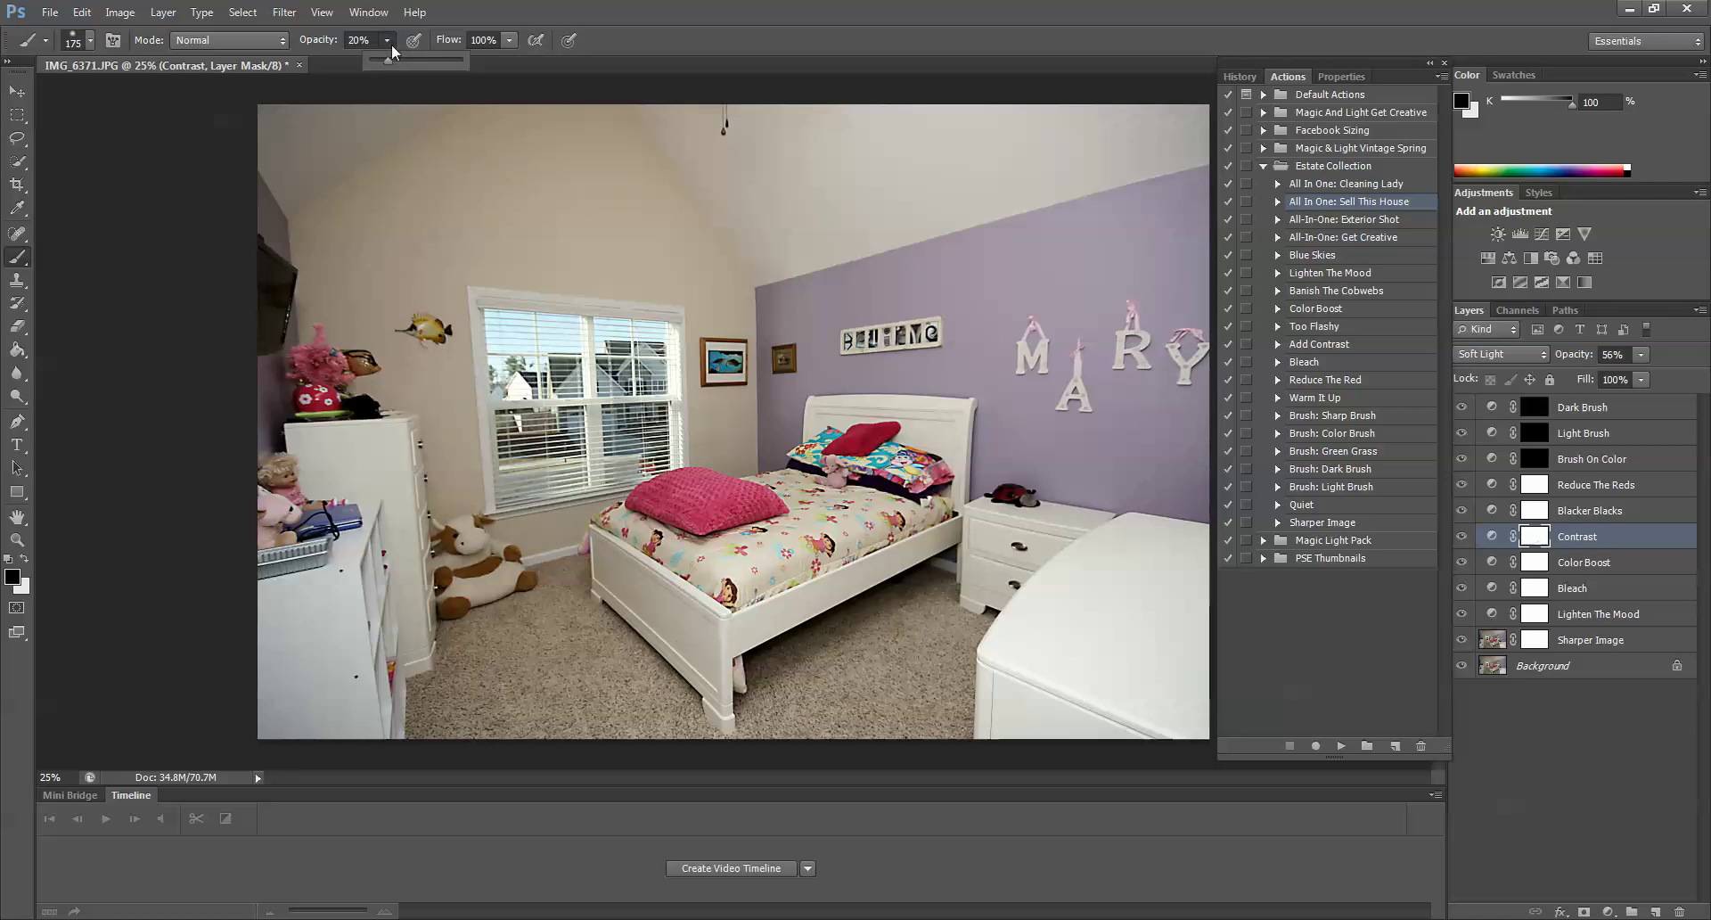
pyautogui.moveTo(387, 60); pyautogui.dragTo(424, 61)
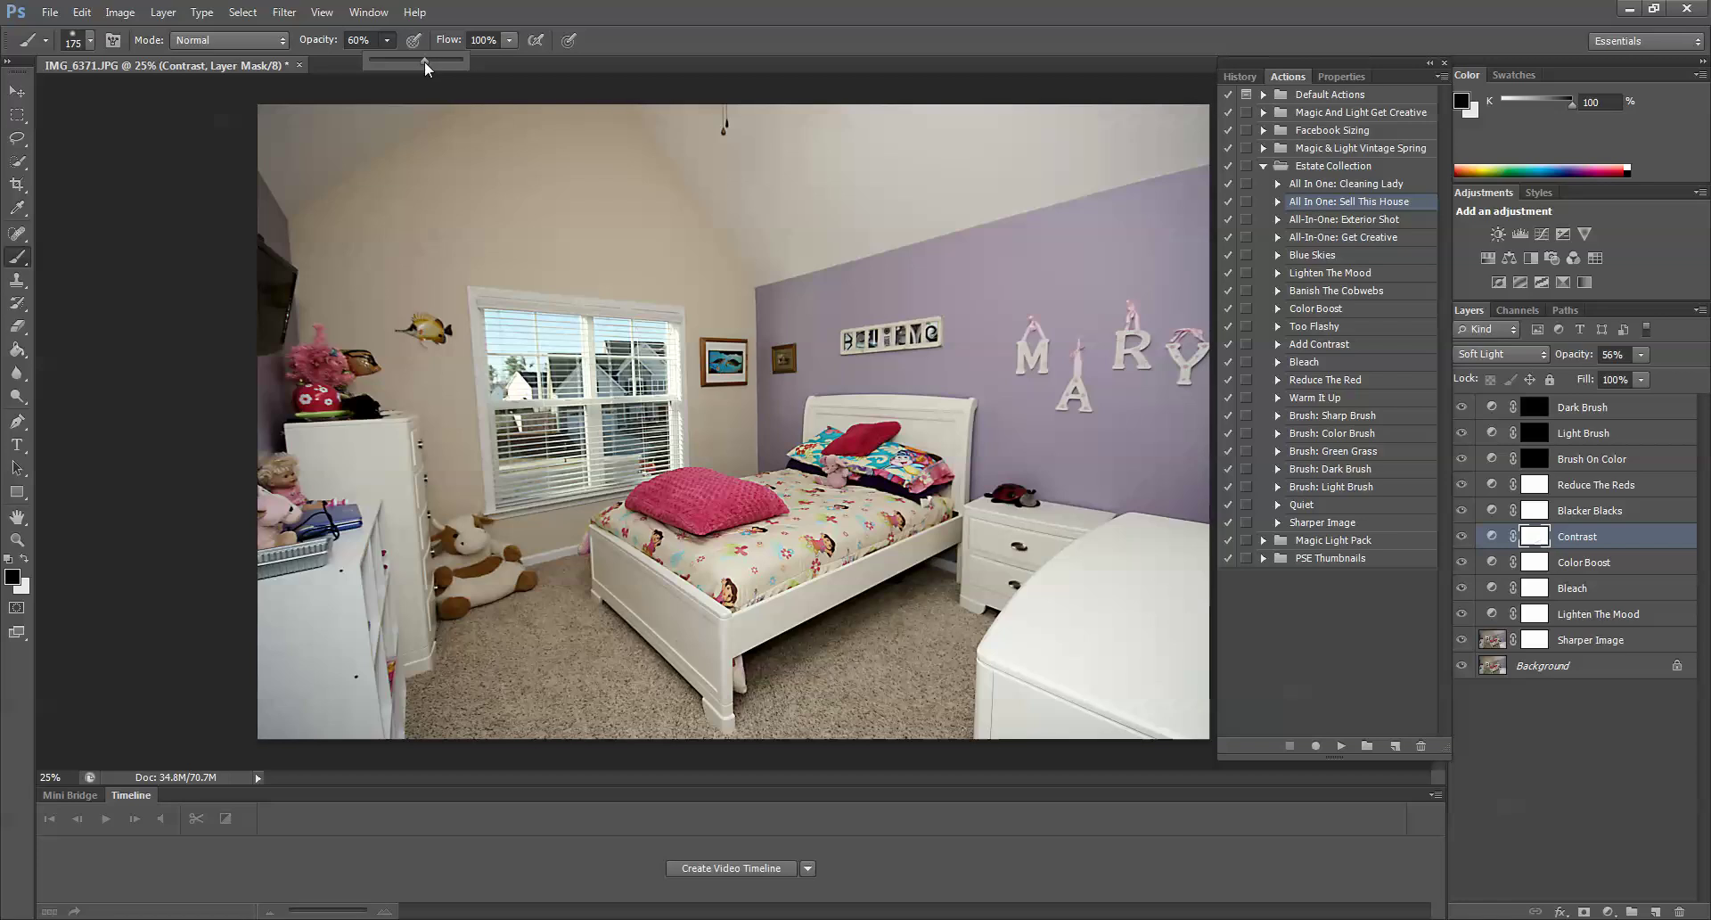
pyautogui.click(928, 572)
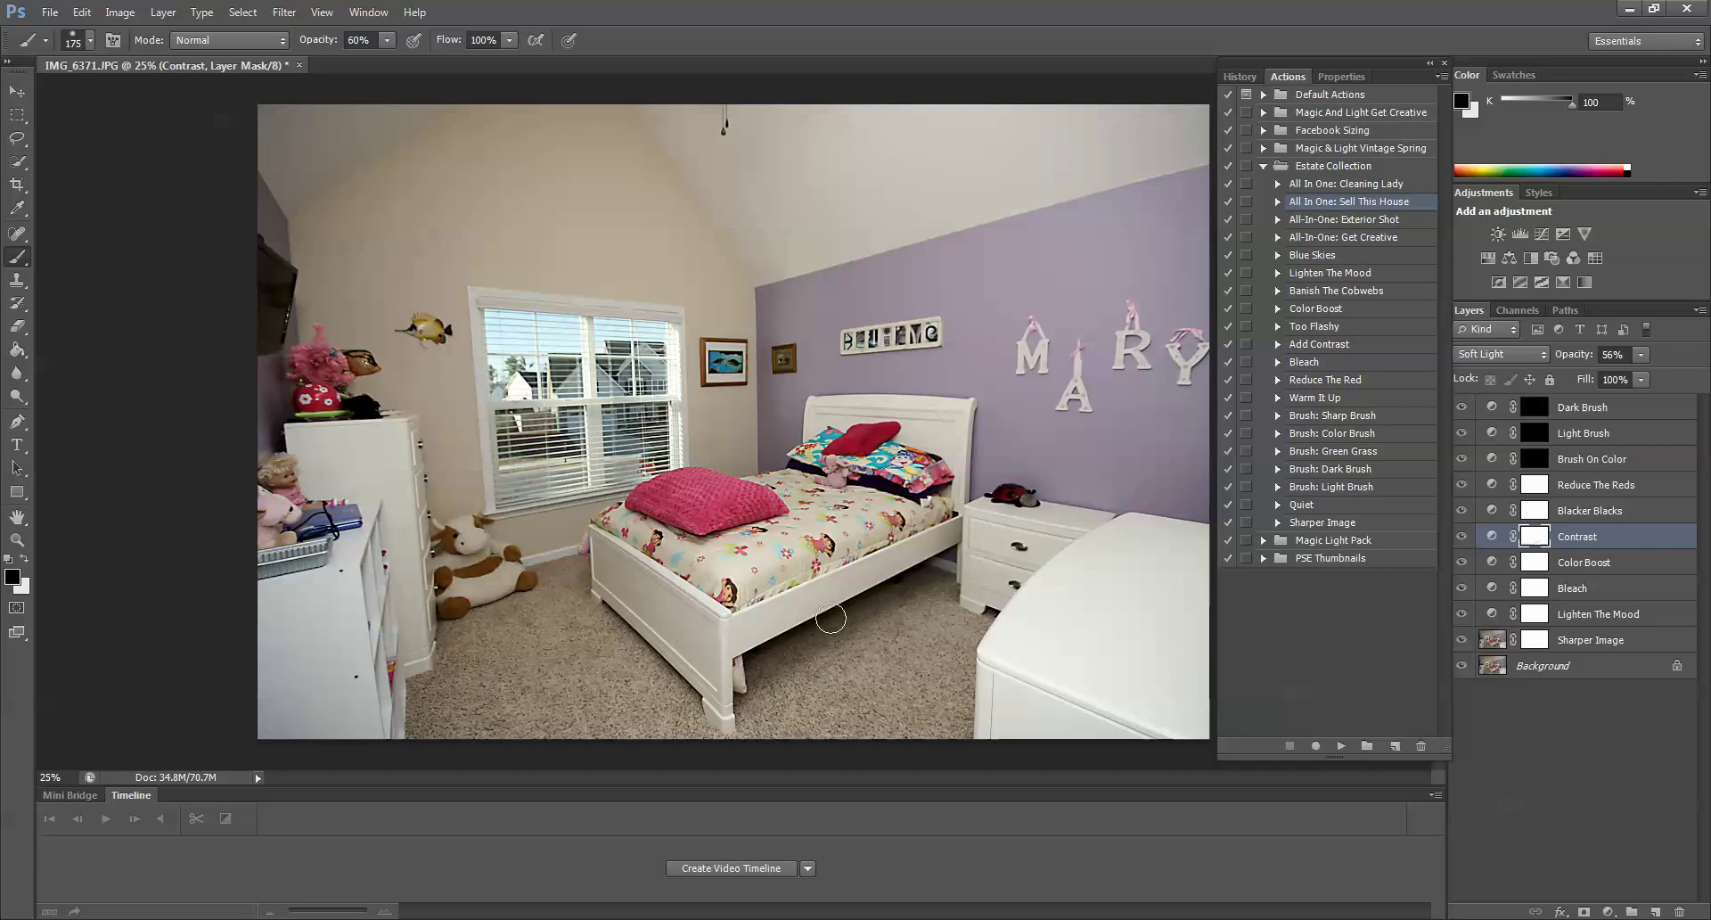
# Toggle the Contrast layer on and off to check the masked result.
pyautogui.click(1461, 536)
pyautogui.click(1461, 536)
pyautogui.click(1461, 536)
pyautogui.click(1461, 536)
pyautogui.click(1461, 536)
pyautogui.click(1462, 537)
pyautogui.click(1462, 538)
pyautogui.click(1462, 537)
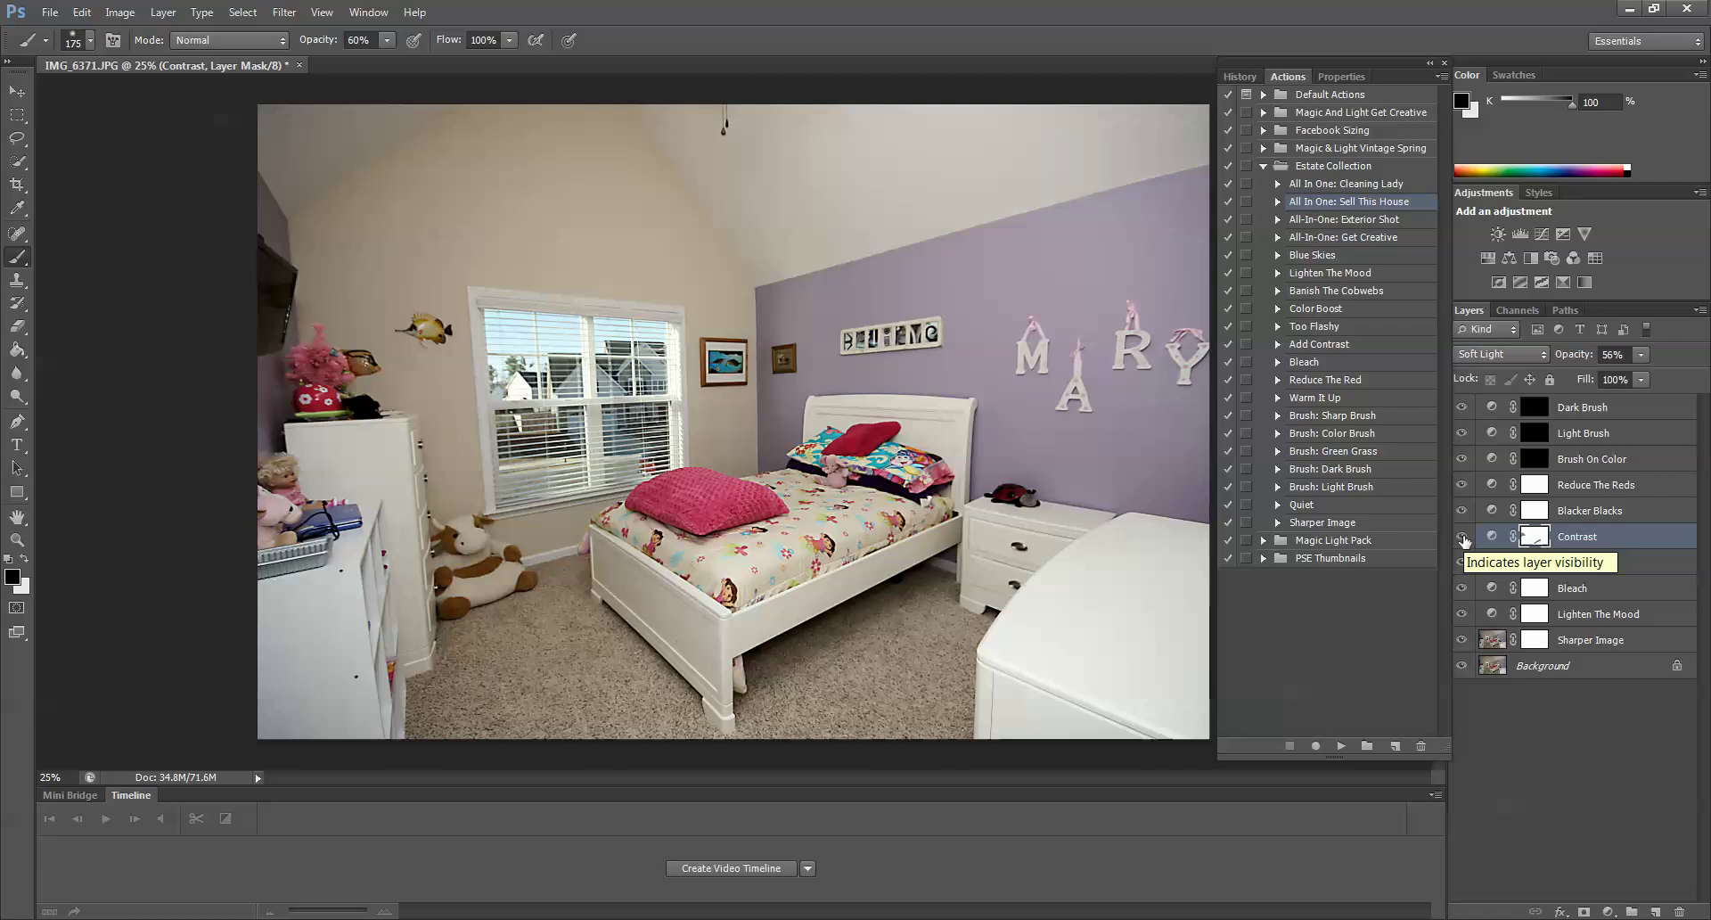
# Compare Blacker Blacks on and off, select it, and leave it hidden.
pyautogui.click(1462, 512)
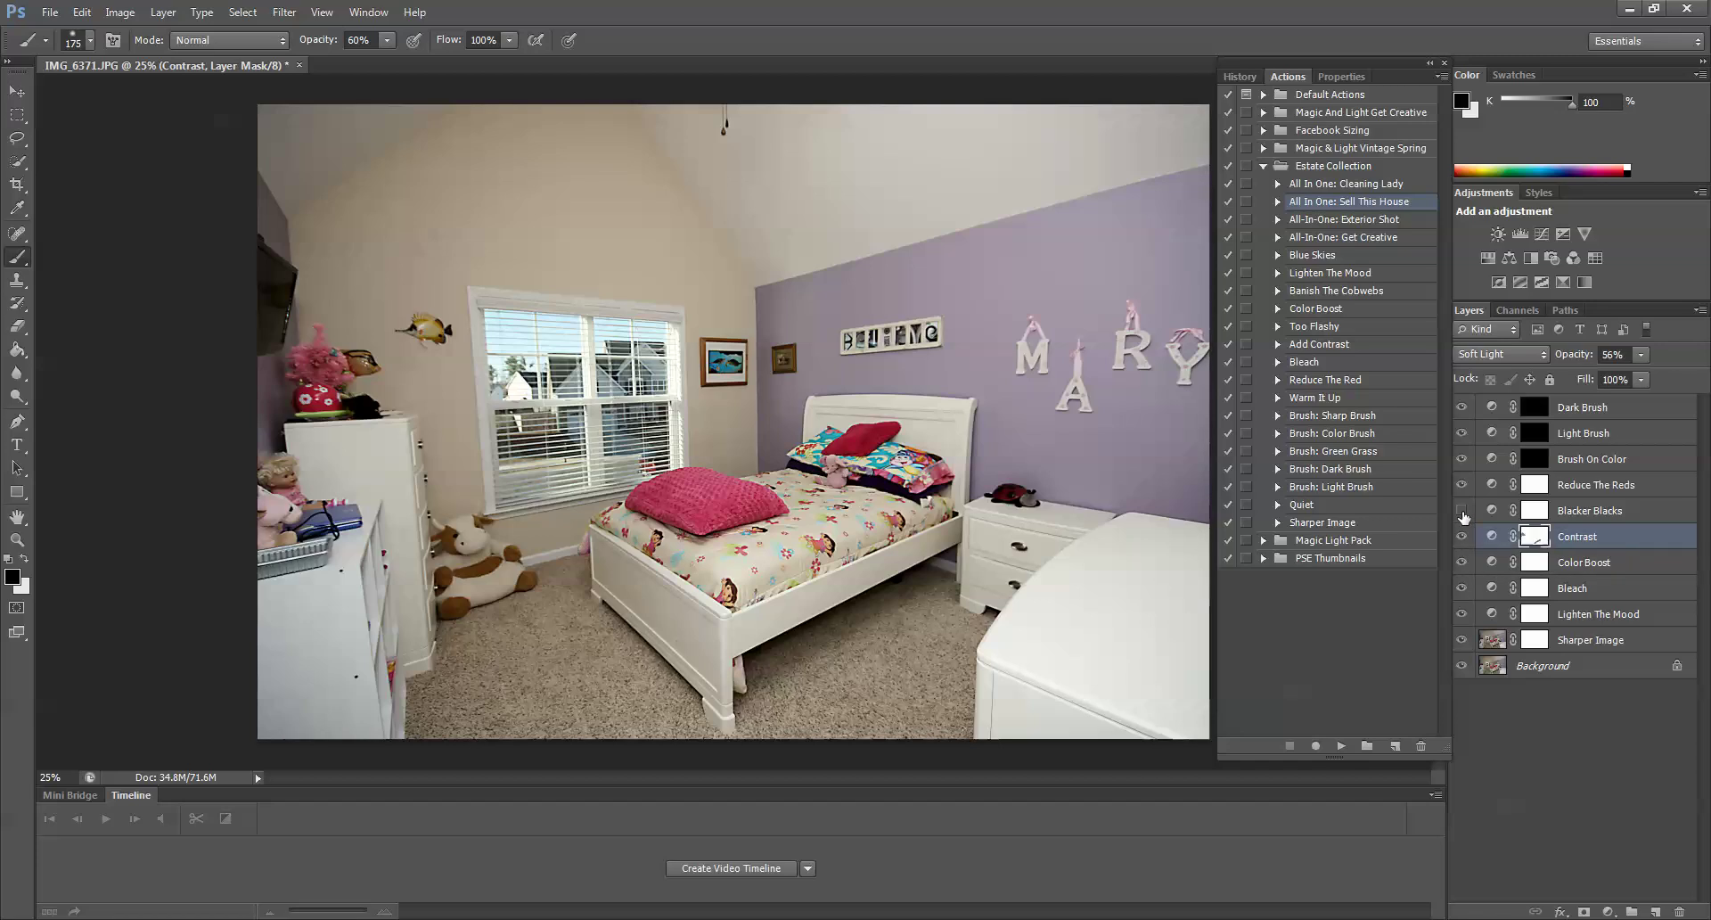
pyautogui.click(1462, 511)
pyautogui.click(1462, 512)
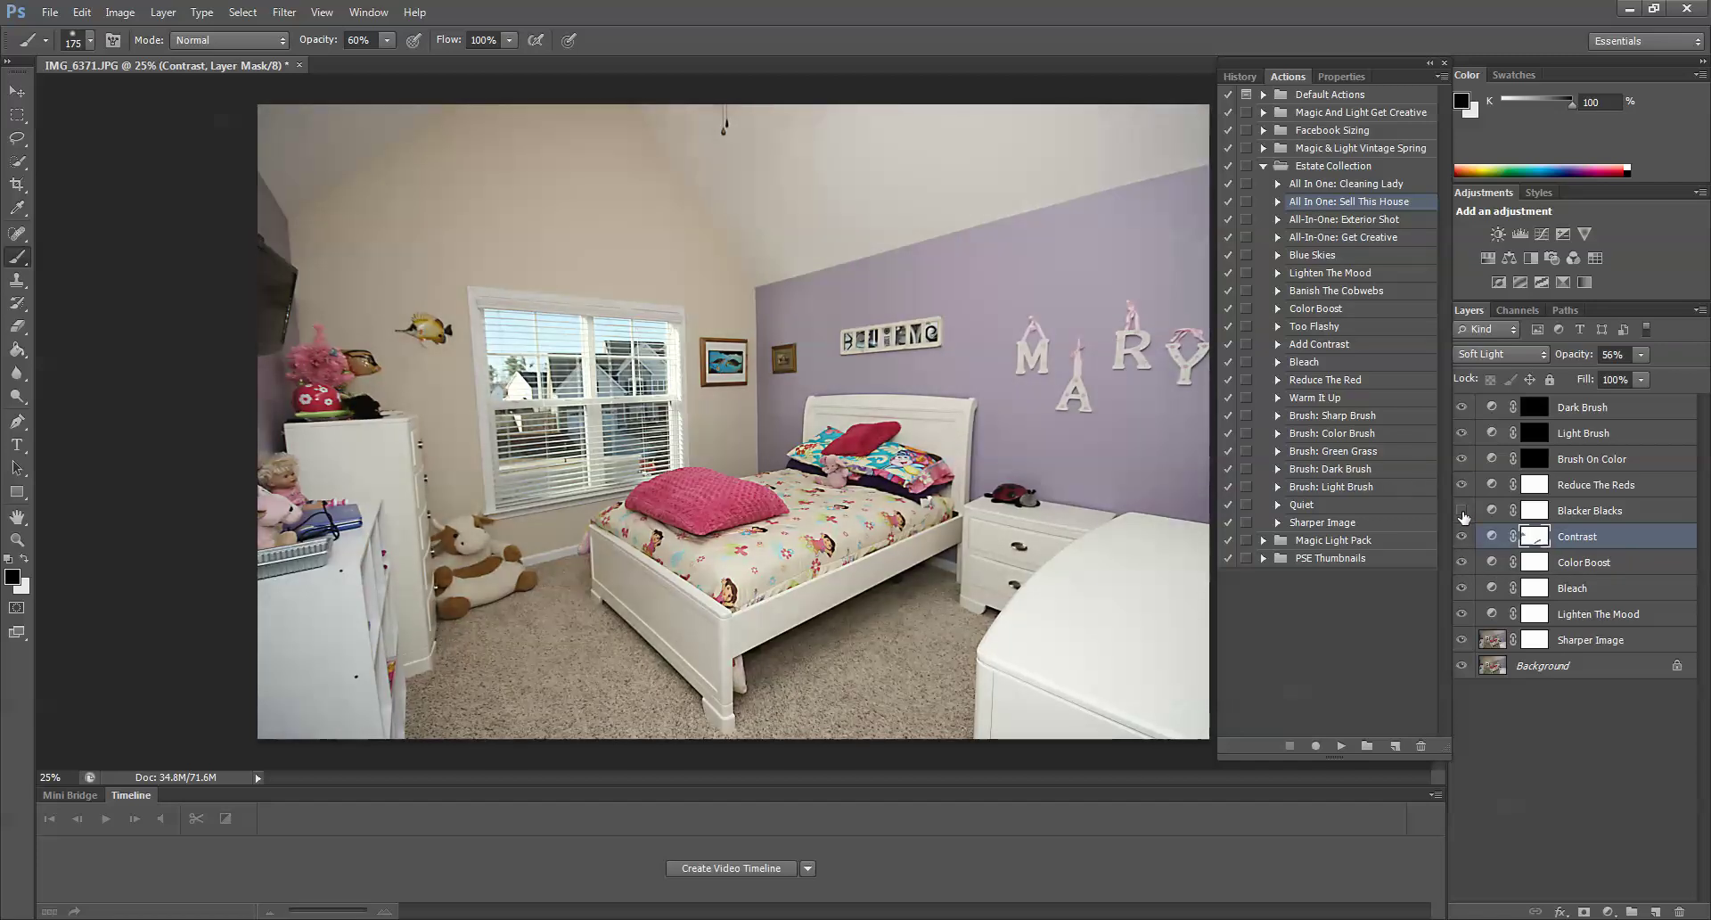
pyautogui.click(1462, 513)
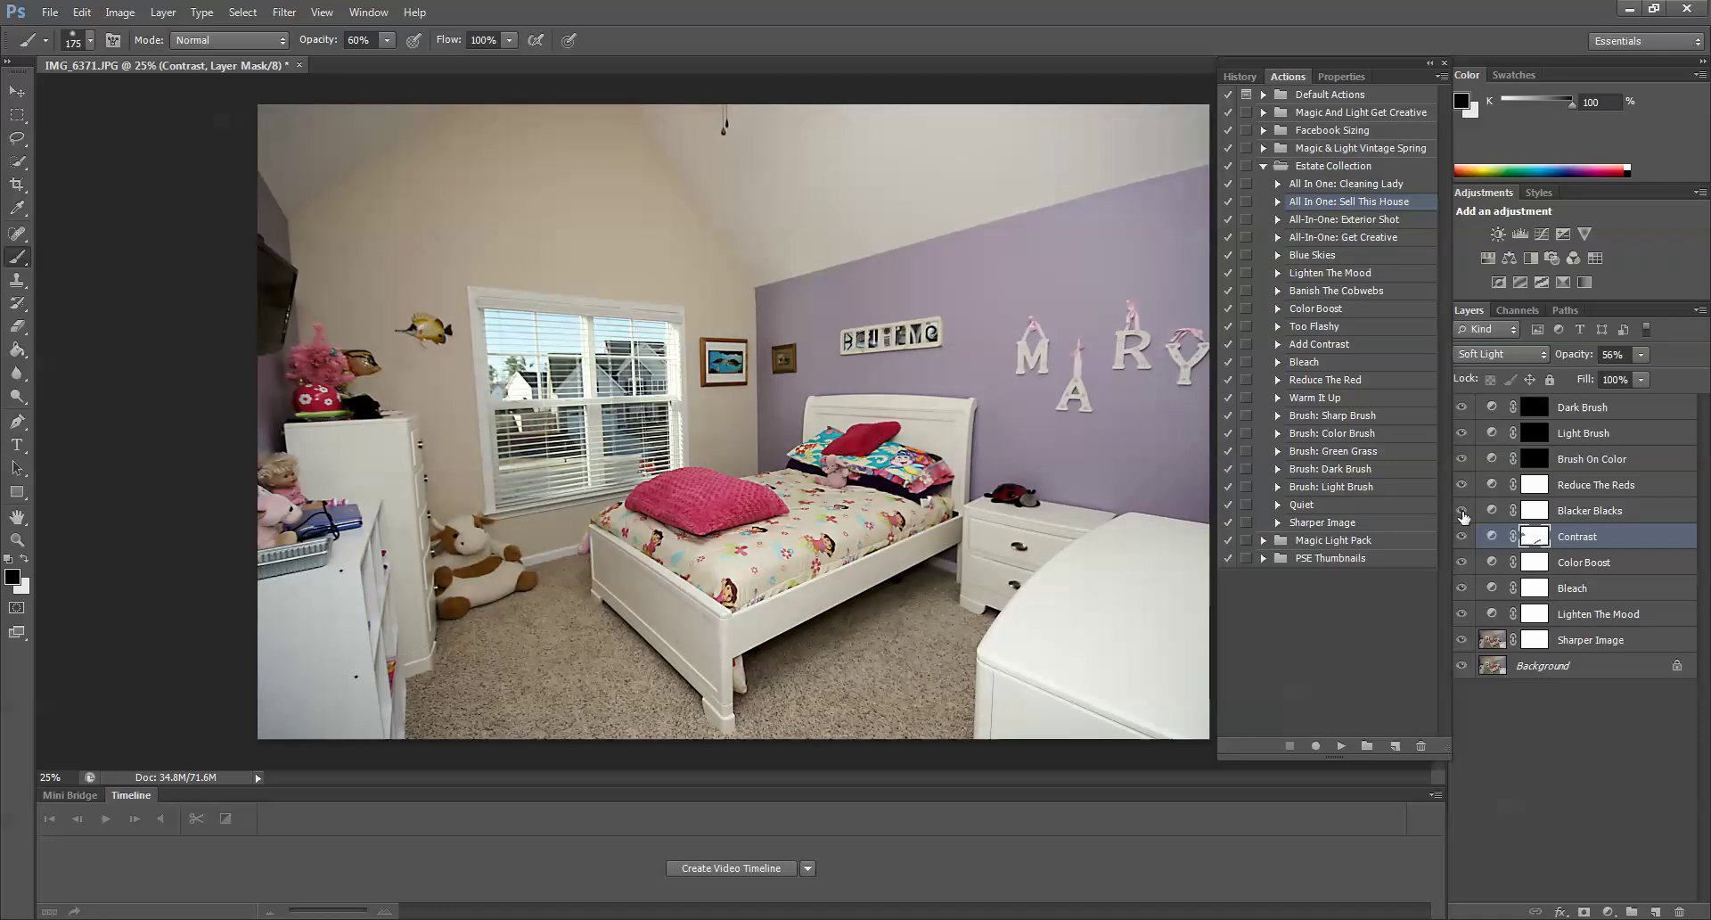
pyautogui.click(1462, 512)
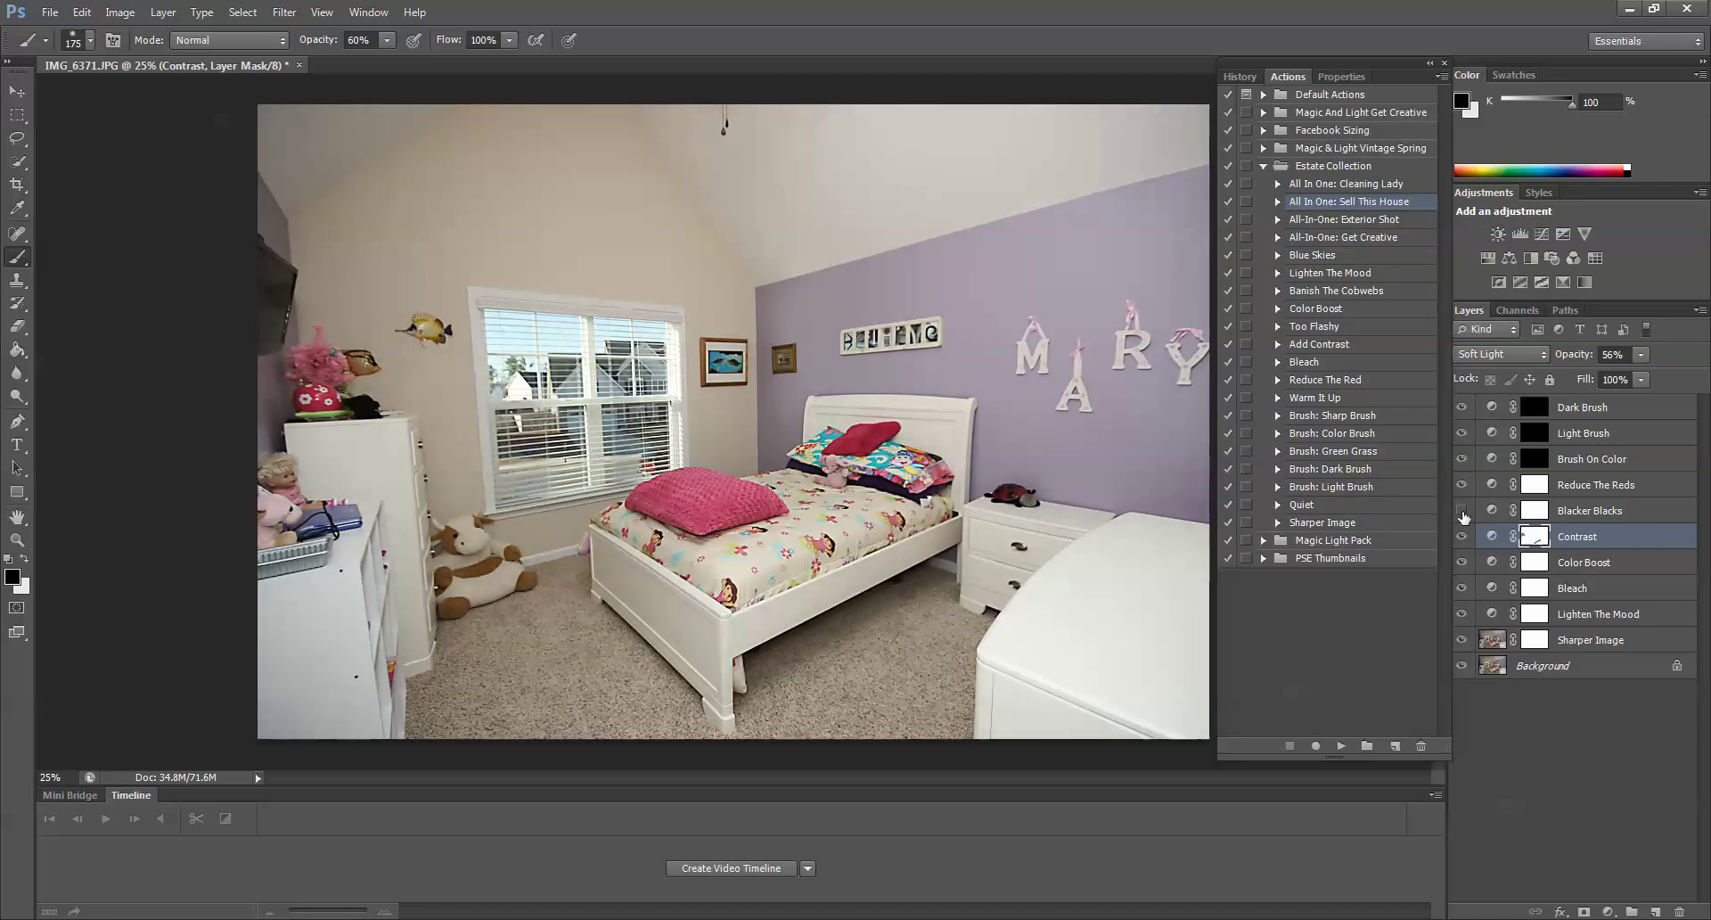
pyautogui.click(1575, 515)
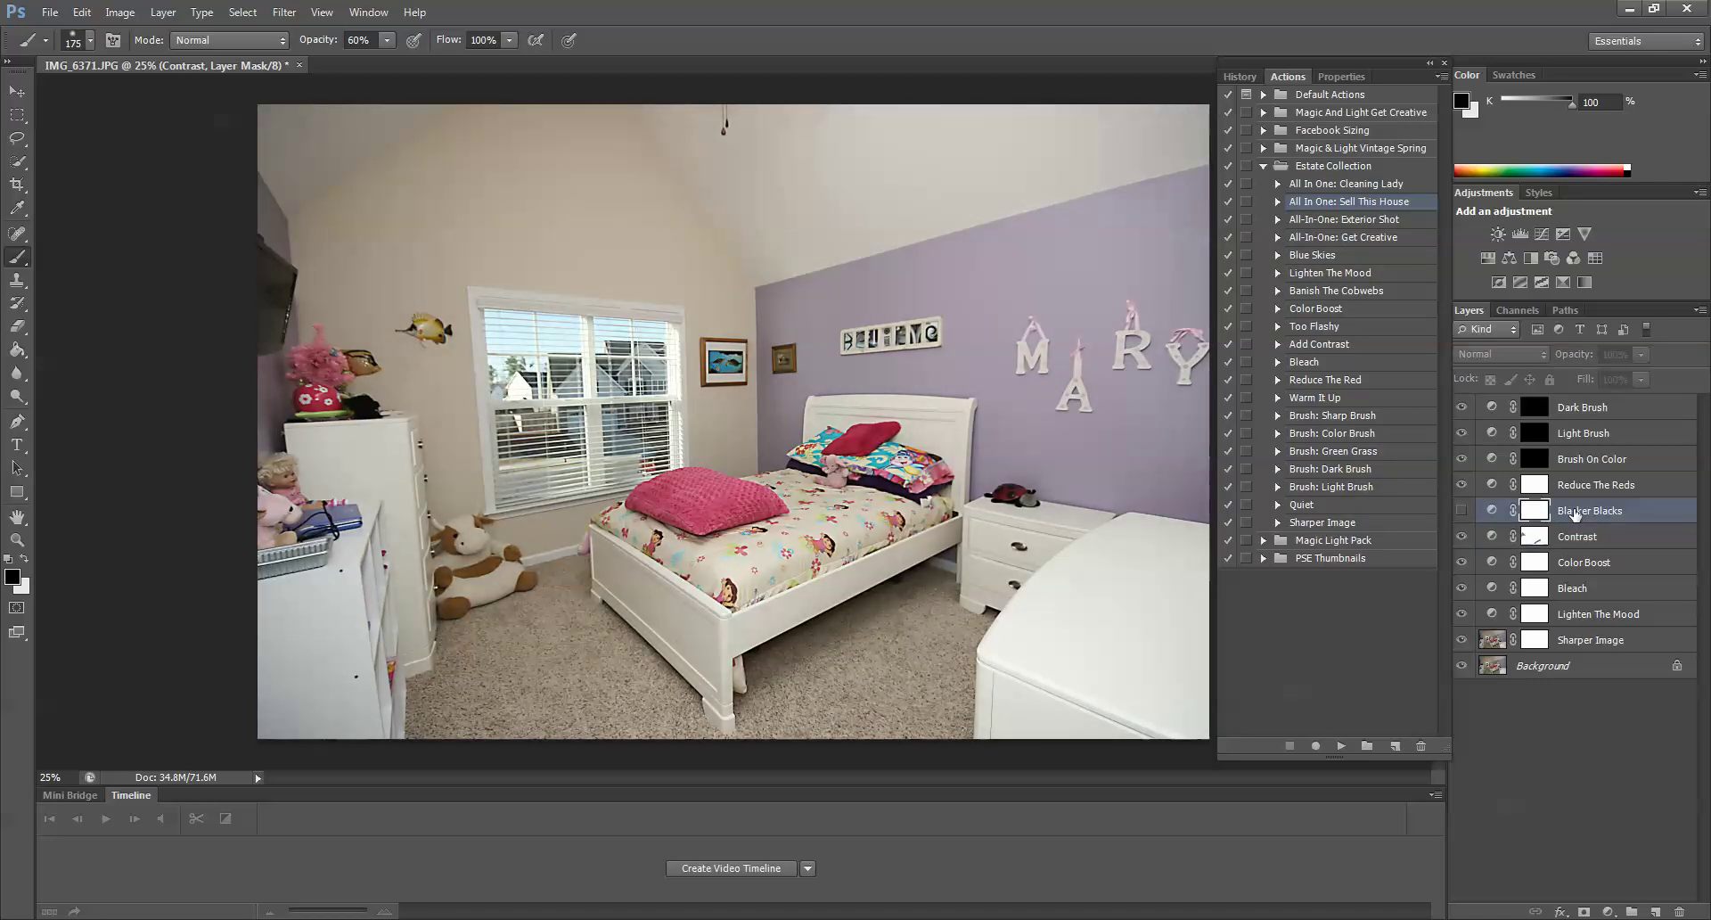
pyautogui.click(1461, 511)
pyautogui.click(1461, 512)
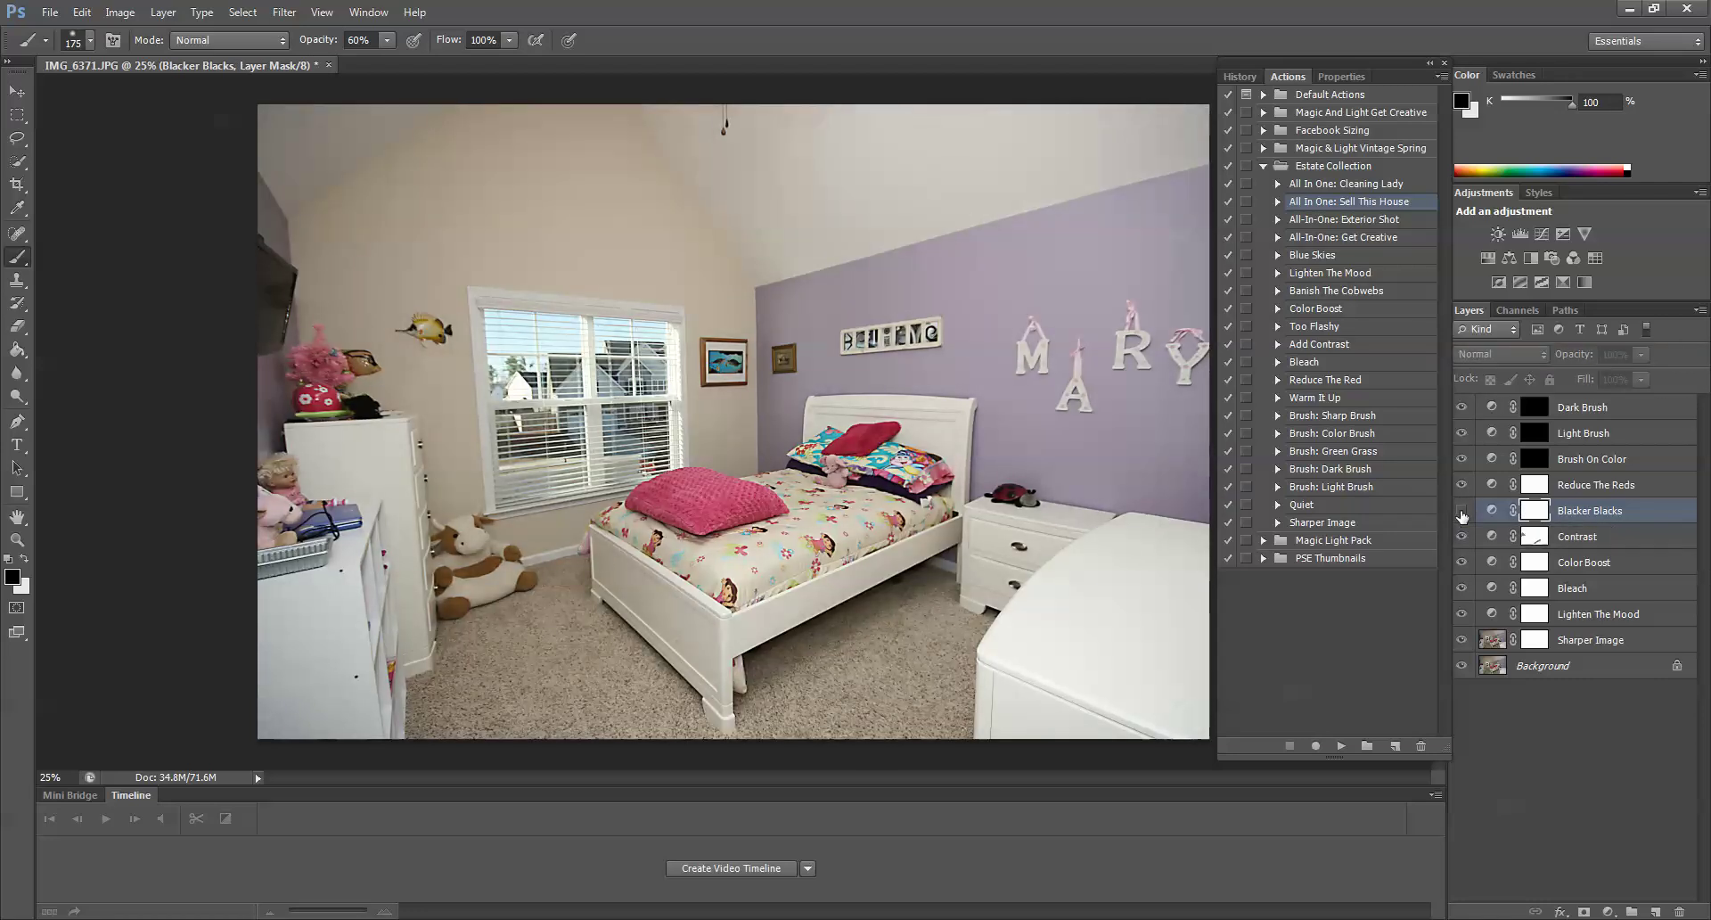
# Select Reduce The Reds, compare it on and off, and leave it hidden.
pyautogui.click(1579, 484)
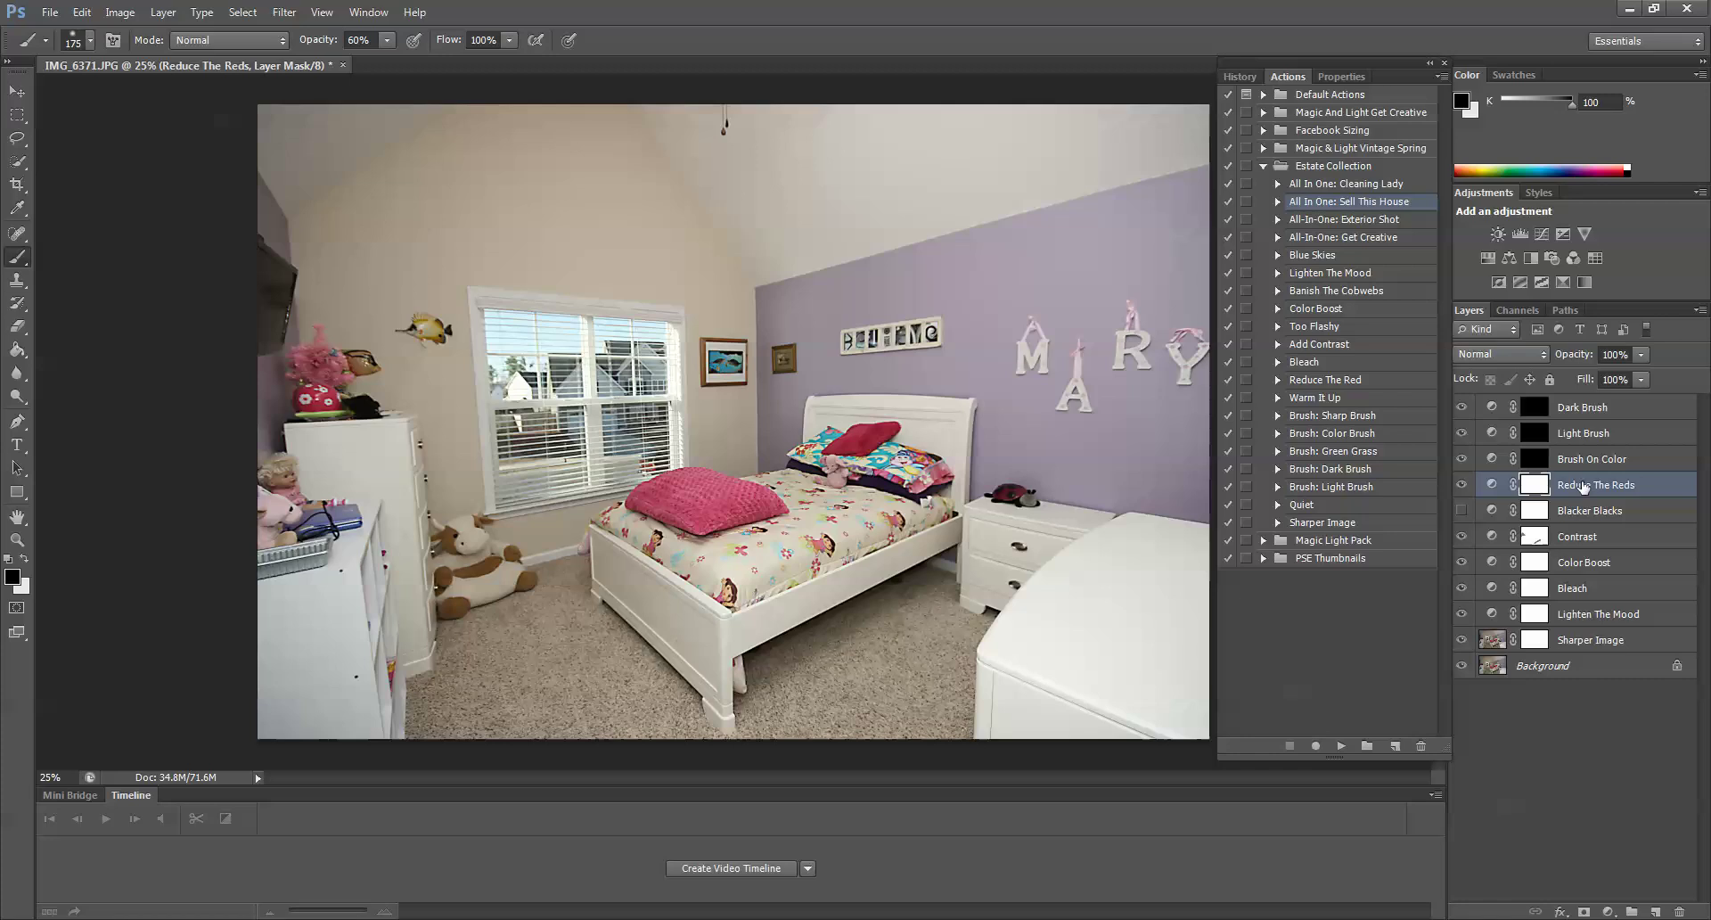
pyautogui.click(1461, 485)
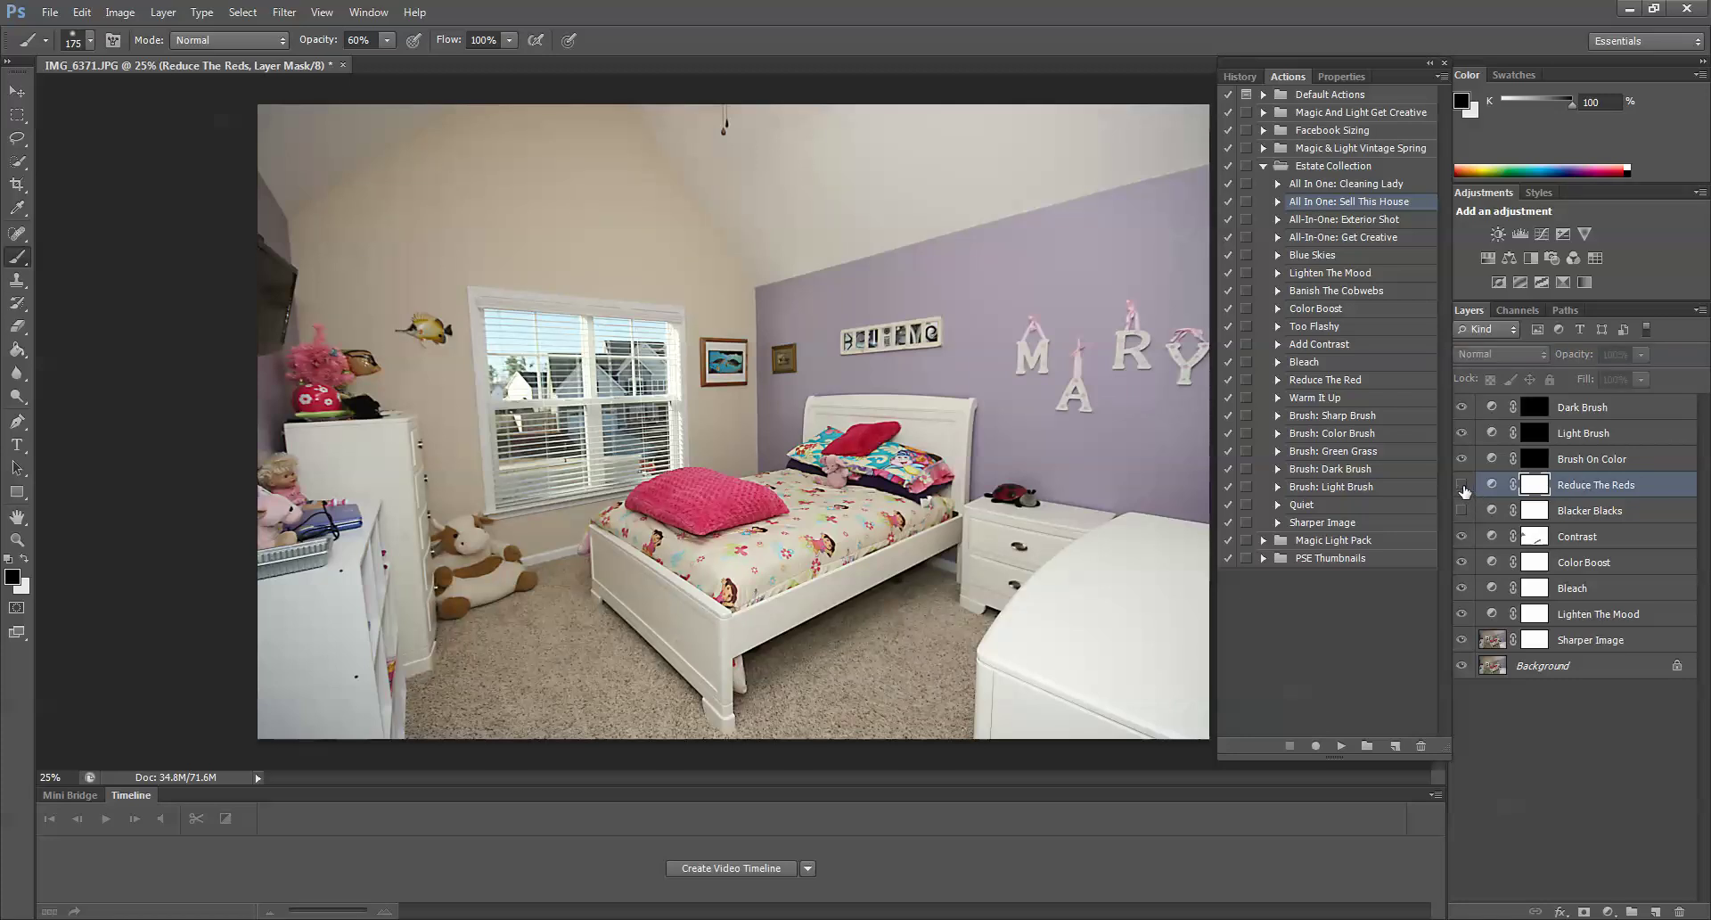
pyautogui.click(1461, 484)
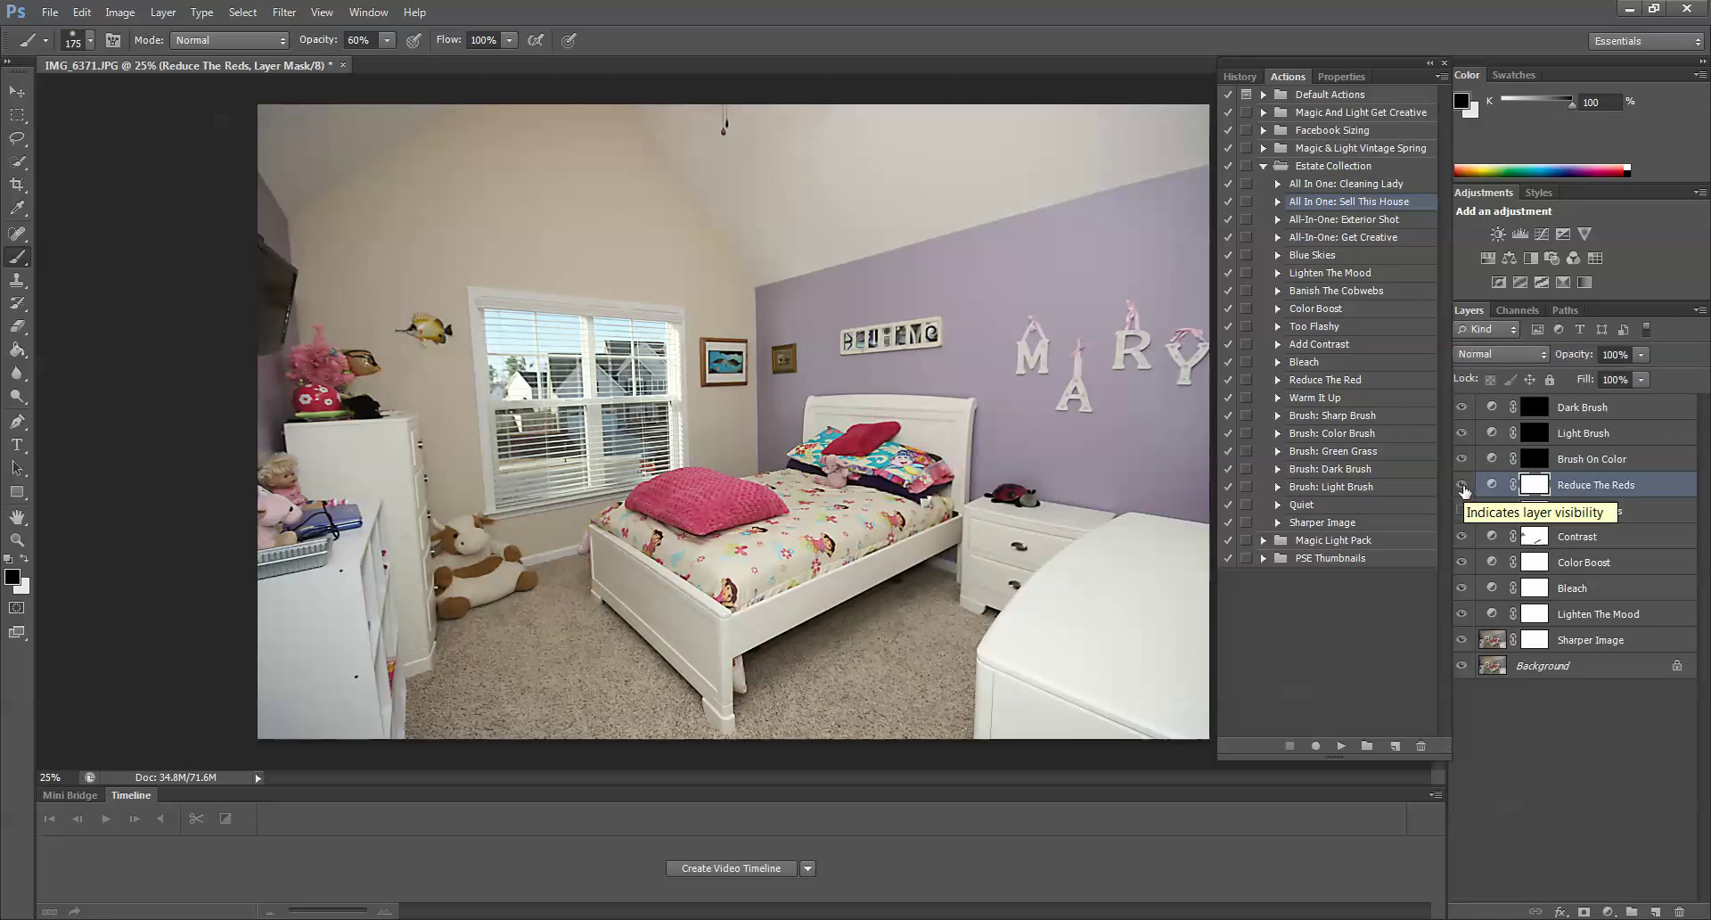
pyautogui.click(1462, 485)
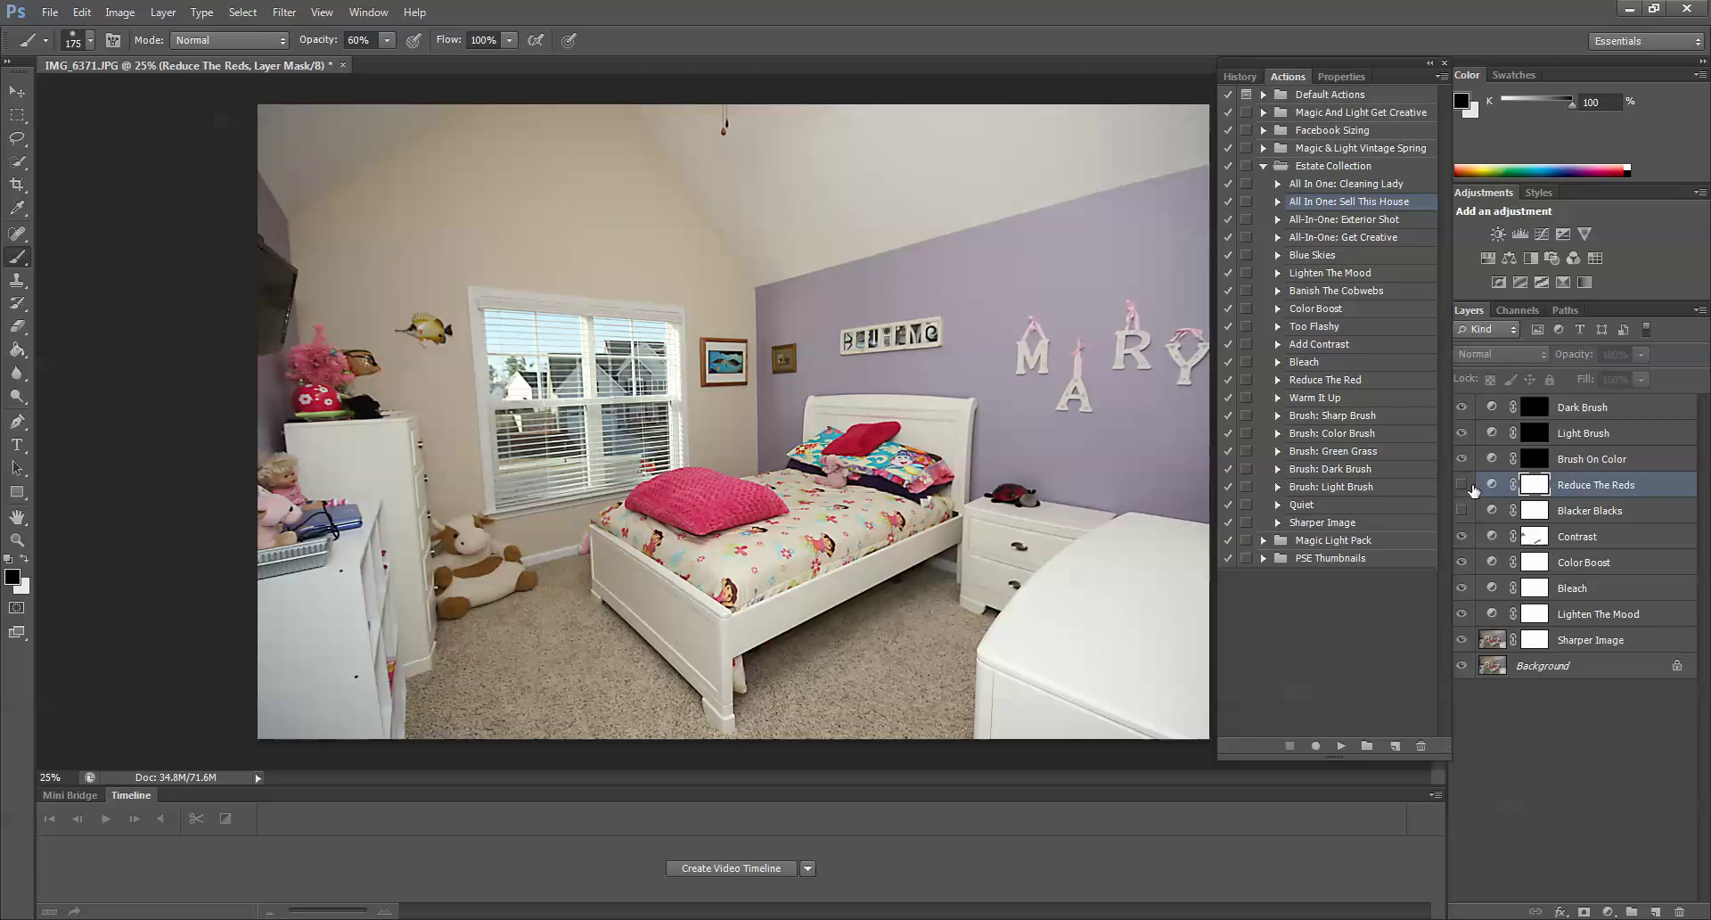
# Paint white into the Brush On Color mask with a 300 brush over the bed, pillow and flower.
pyautogui.click(1537, 465)
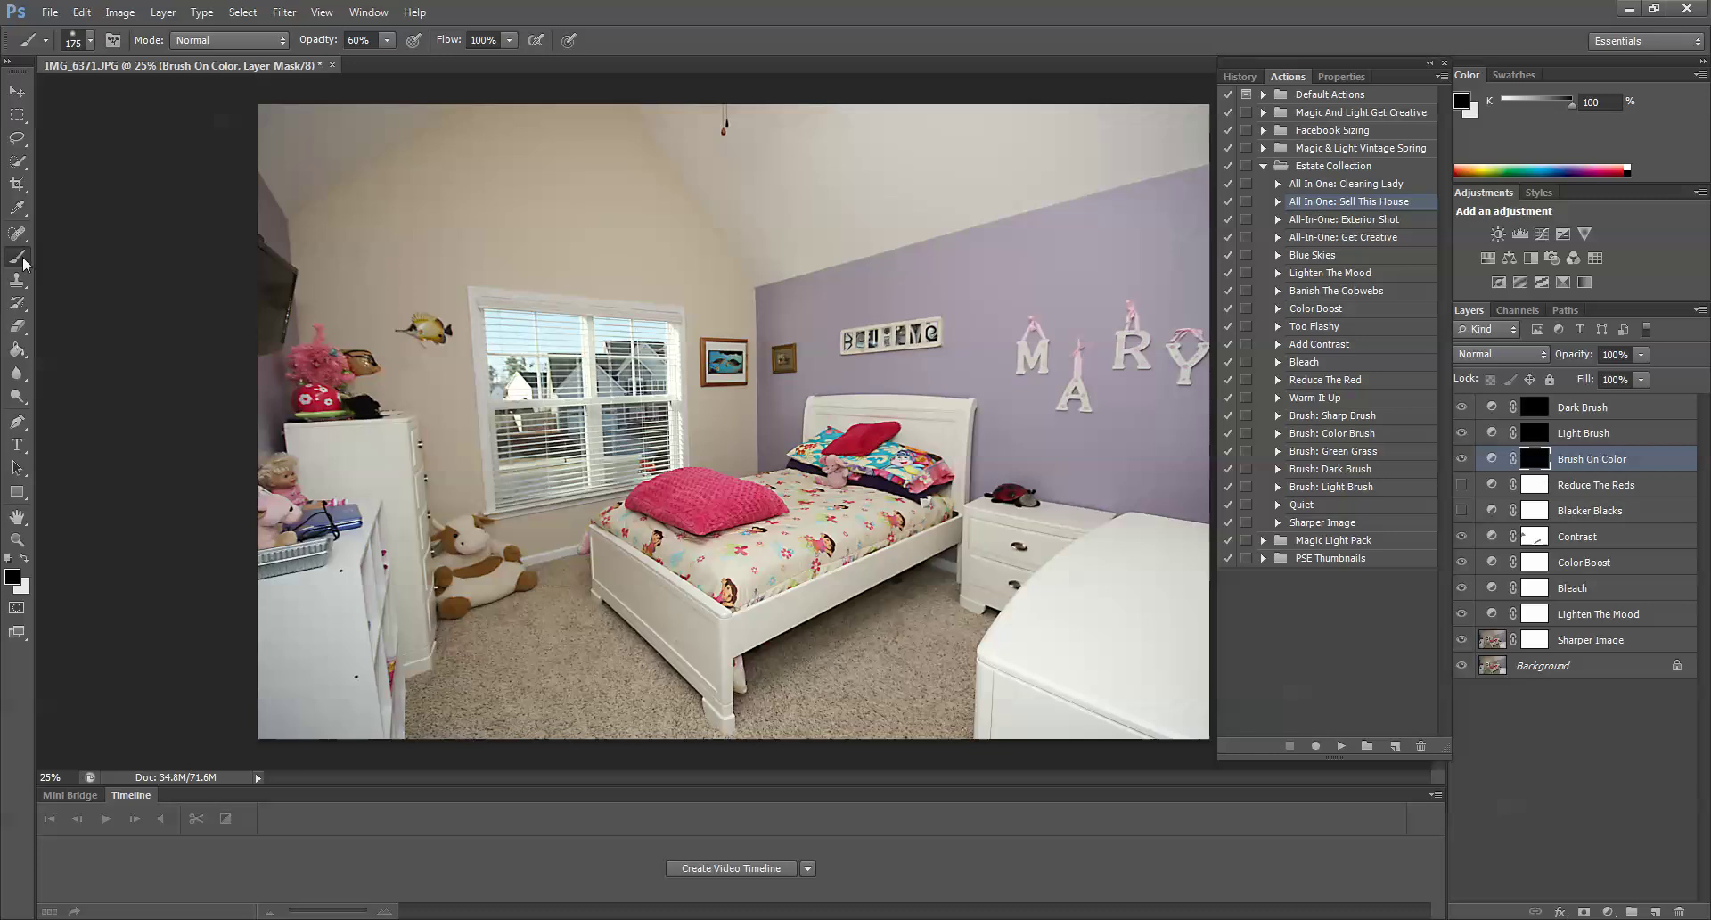
pyautogui.click(25, 562)
pyautogui.press(']')
pyautogui.press(']')
pyautogui.press(']')
pyautogui.moveTo(866, 513)
pyautogui.mouseDown()
pyautogui.moveTo(732, 571)
pyautogui.moveTo(634, 511)
pyautogui.moveTo(808, 489)
pyautogui.moveTo(847, 454)
pyautogui.moveTo(923, 478)
pyautogui.moveTo(799, 469)
pyautogui.moveTo(864, 455)
pyautogui.moveTo(914, 486)
pyautogui.mouseUp()
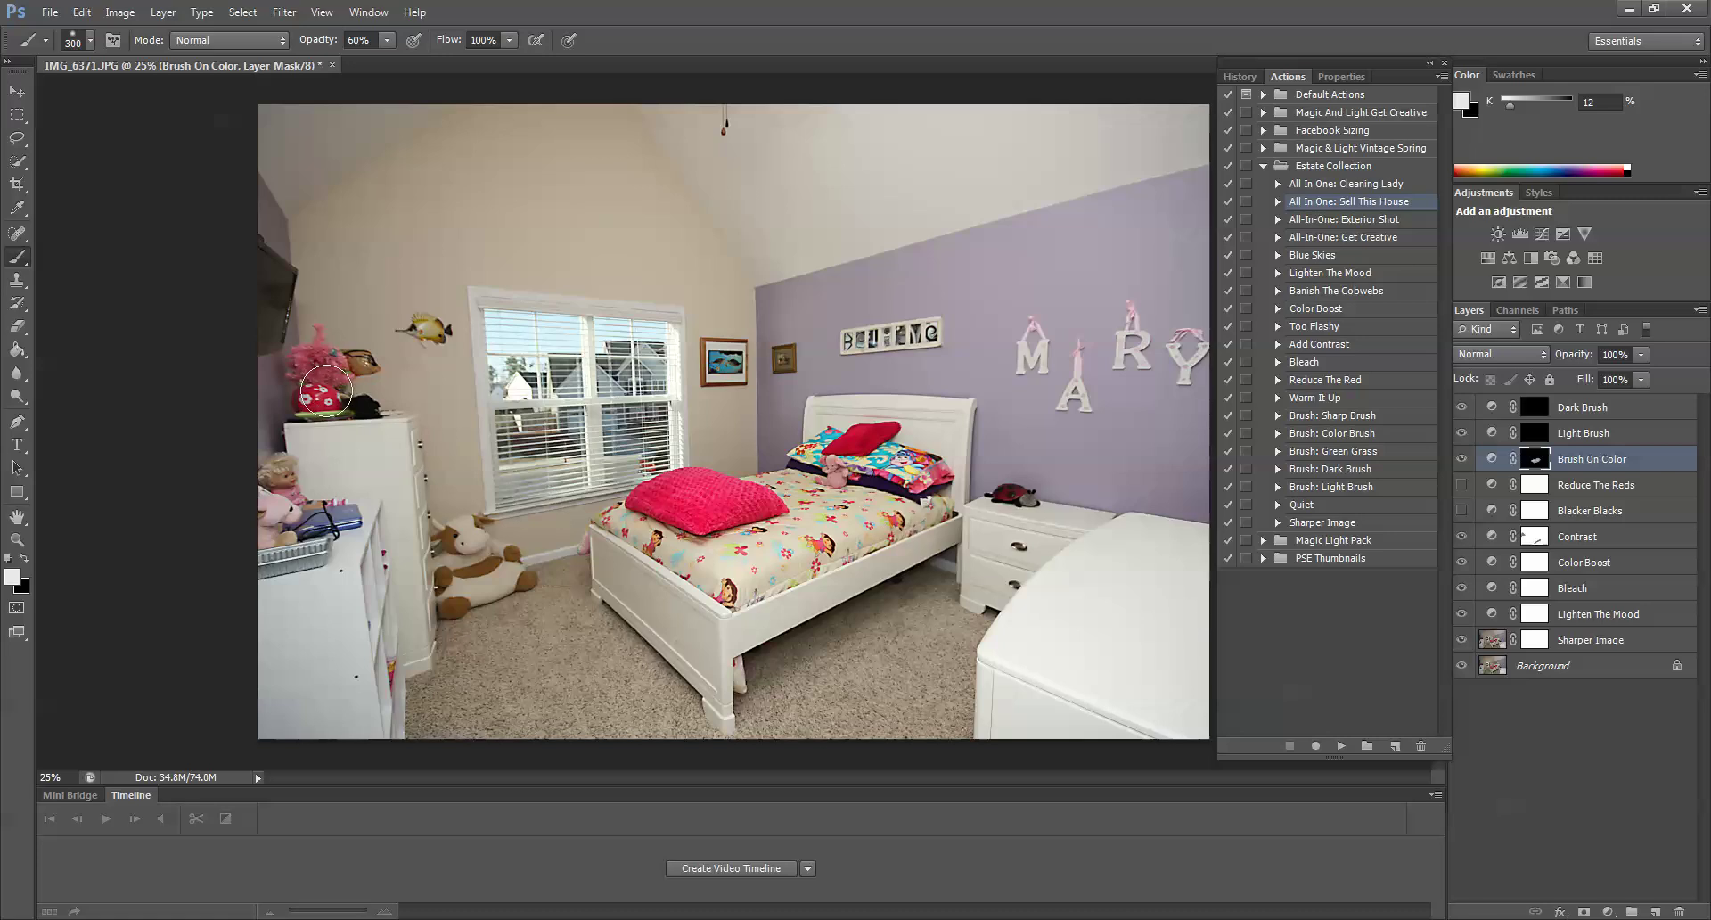
pyautogui.moveTo(314, 376); pyautogui.dragTo(325, 361)
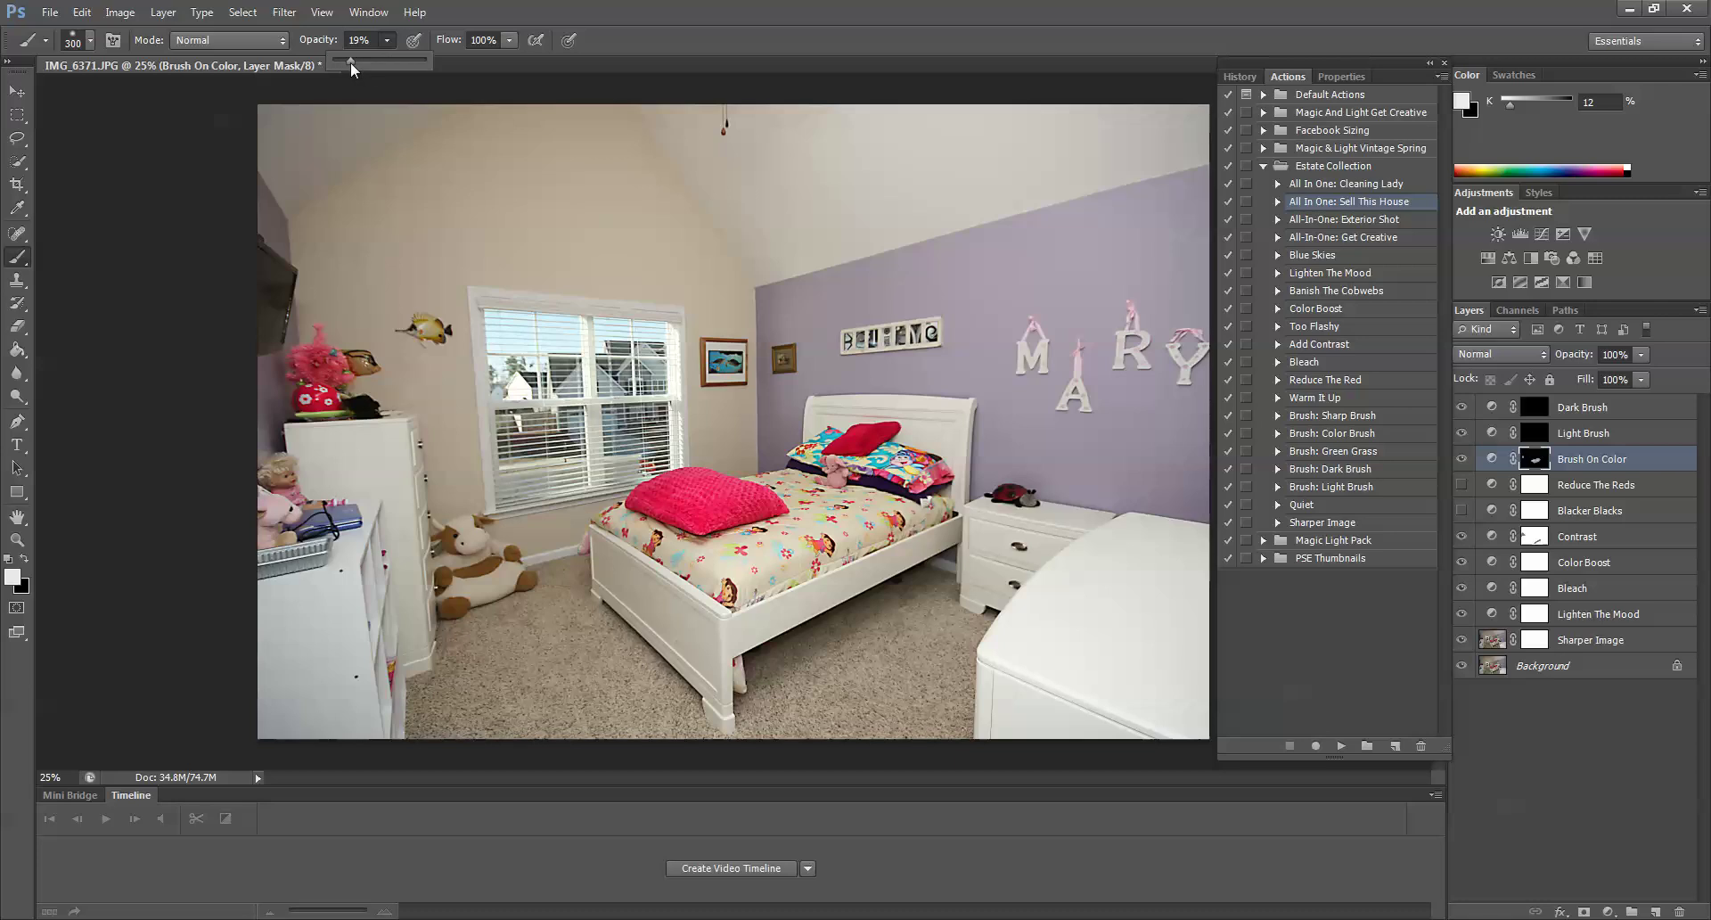
# At 20% brush opacity, paint colour onto the toy cow and compare Brush On Color on and off.
pyautogui.moveTo(350, 62); pyautogui.dragTo(347, 62)
pyautogui.click(465, 550)
pyautogui.moveTo(476, 562)
pyautogui.mouseDown()
pyautogui.moveTo(508, 556)
pyautogui.moveTo(473, 544)
pyautogui.moveTo(449, 579)
pyautogui.moveTo(466, 543)
pyautogui.moveTo(450, 535)
pyautogui.moveTo(449, 585)
pyautogui.moveTo(515, 561)
pyautogui.mouseUp()
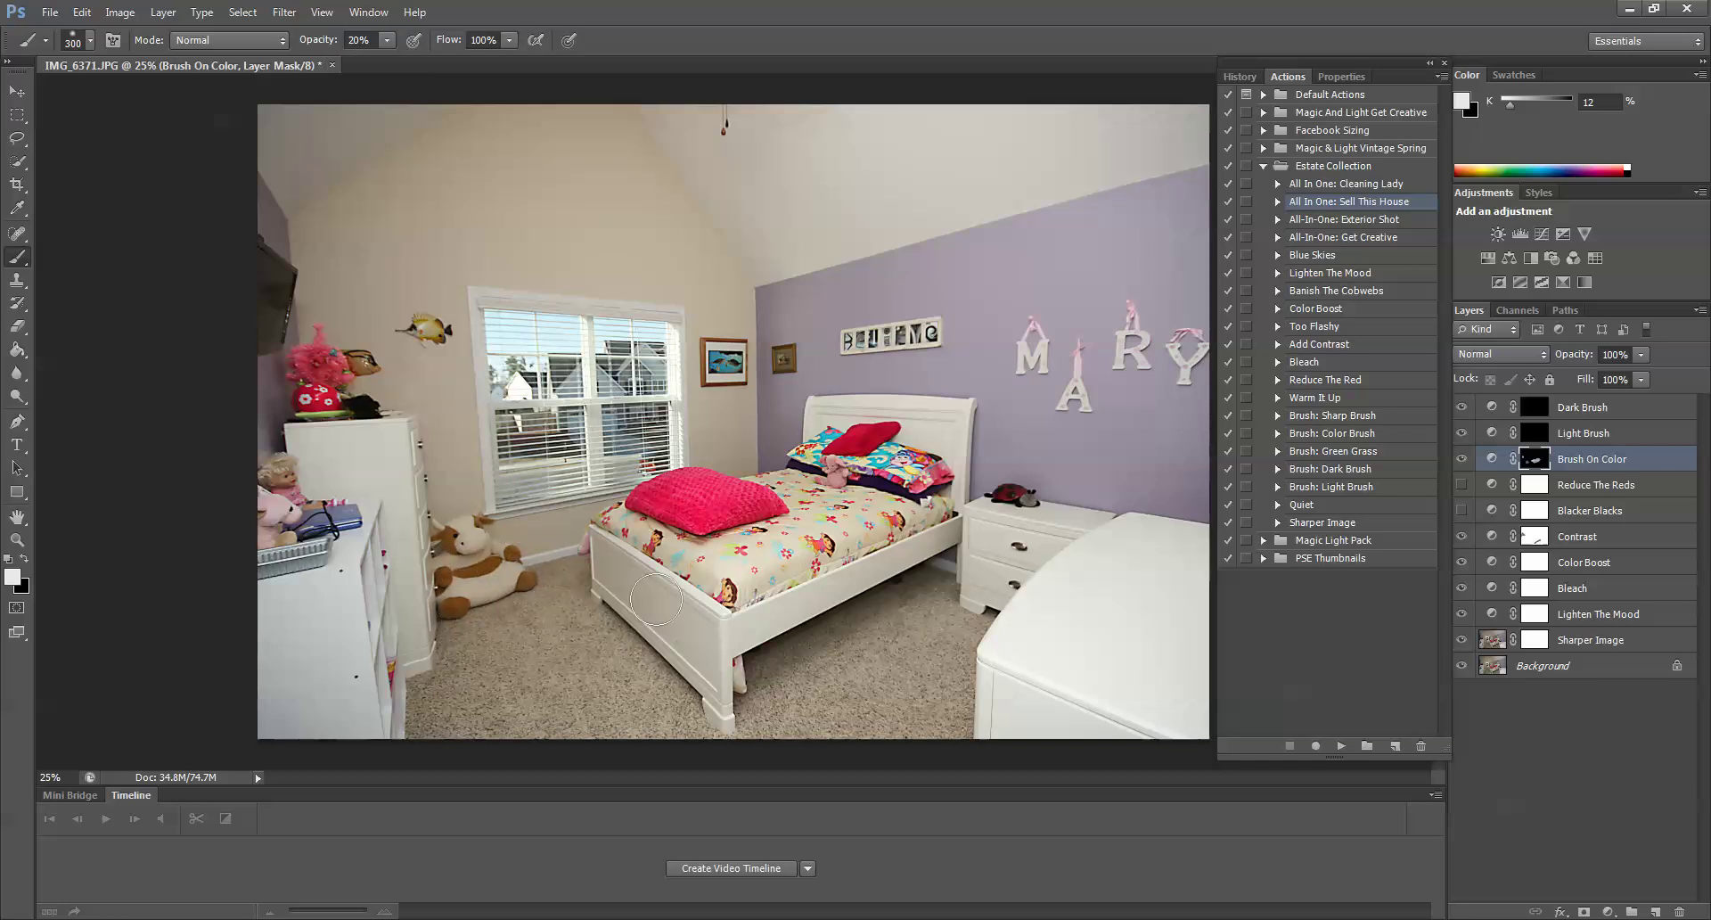
pyautogui.click(1463, 459)
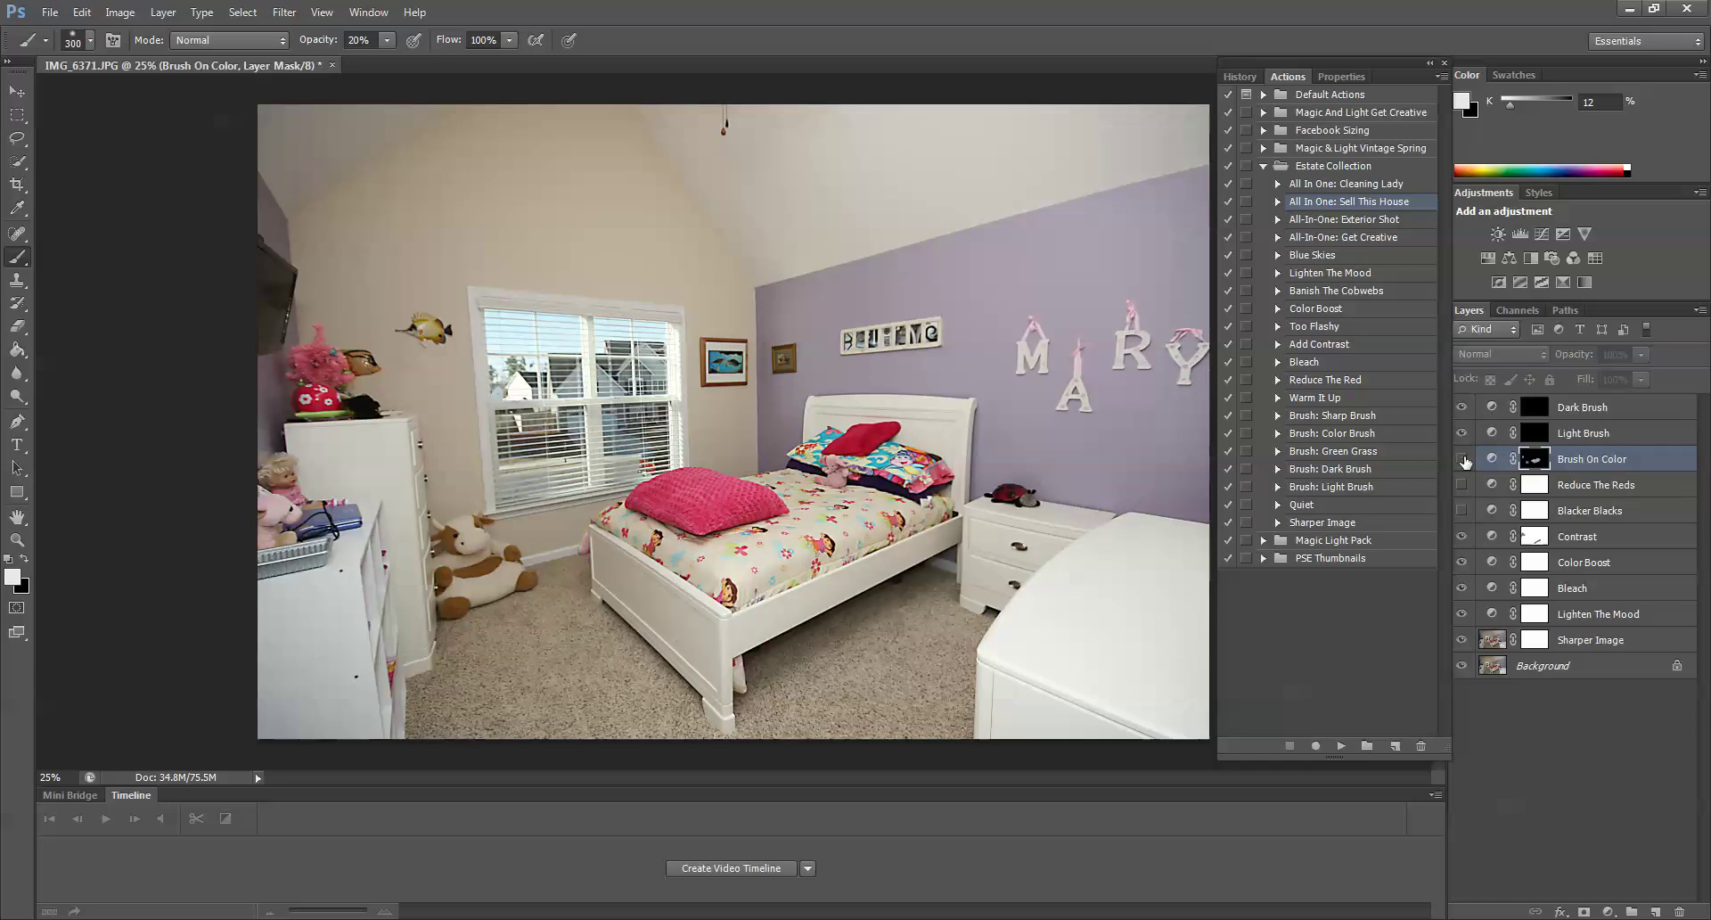
pyautogui.click(1462, 459)
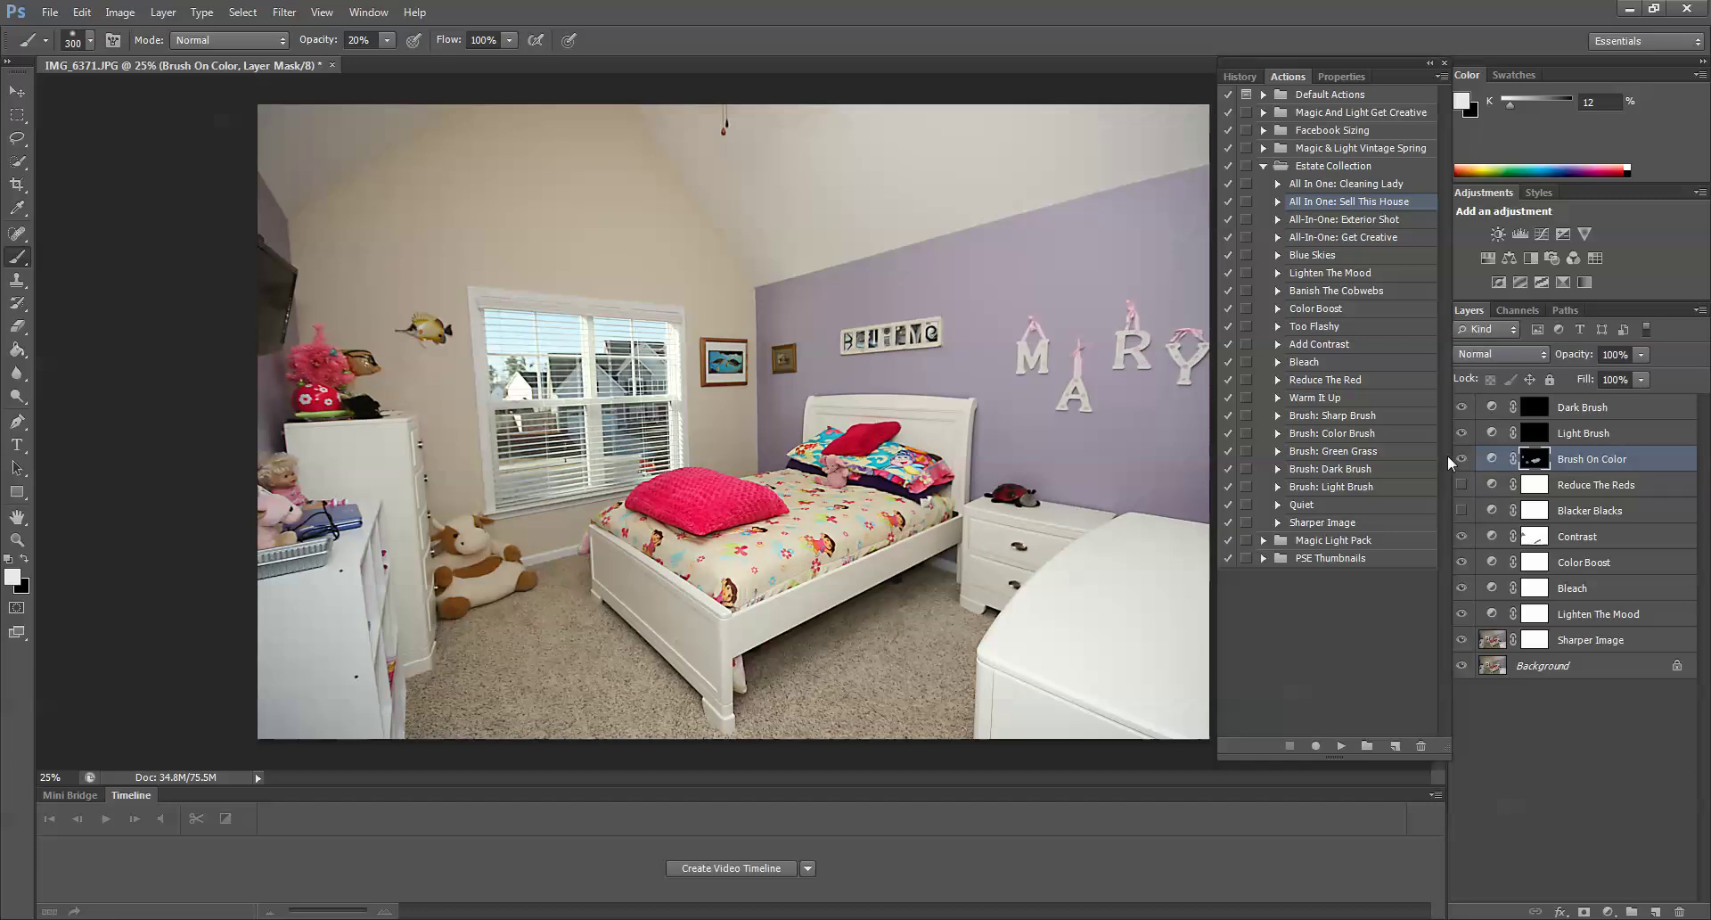
# Paint the upper-left wall into the Light Brush mask with a 700-size brush.
pyautogui.click(1570, 436)
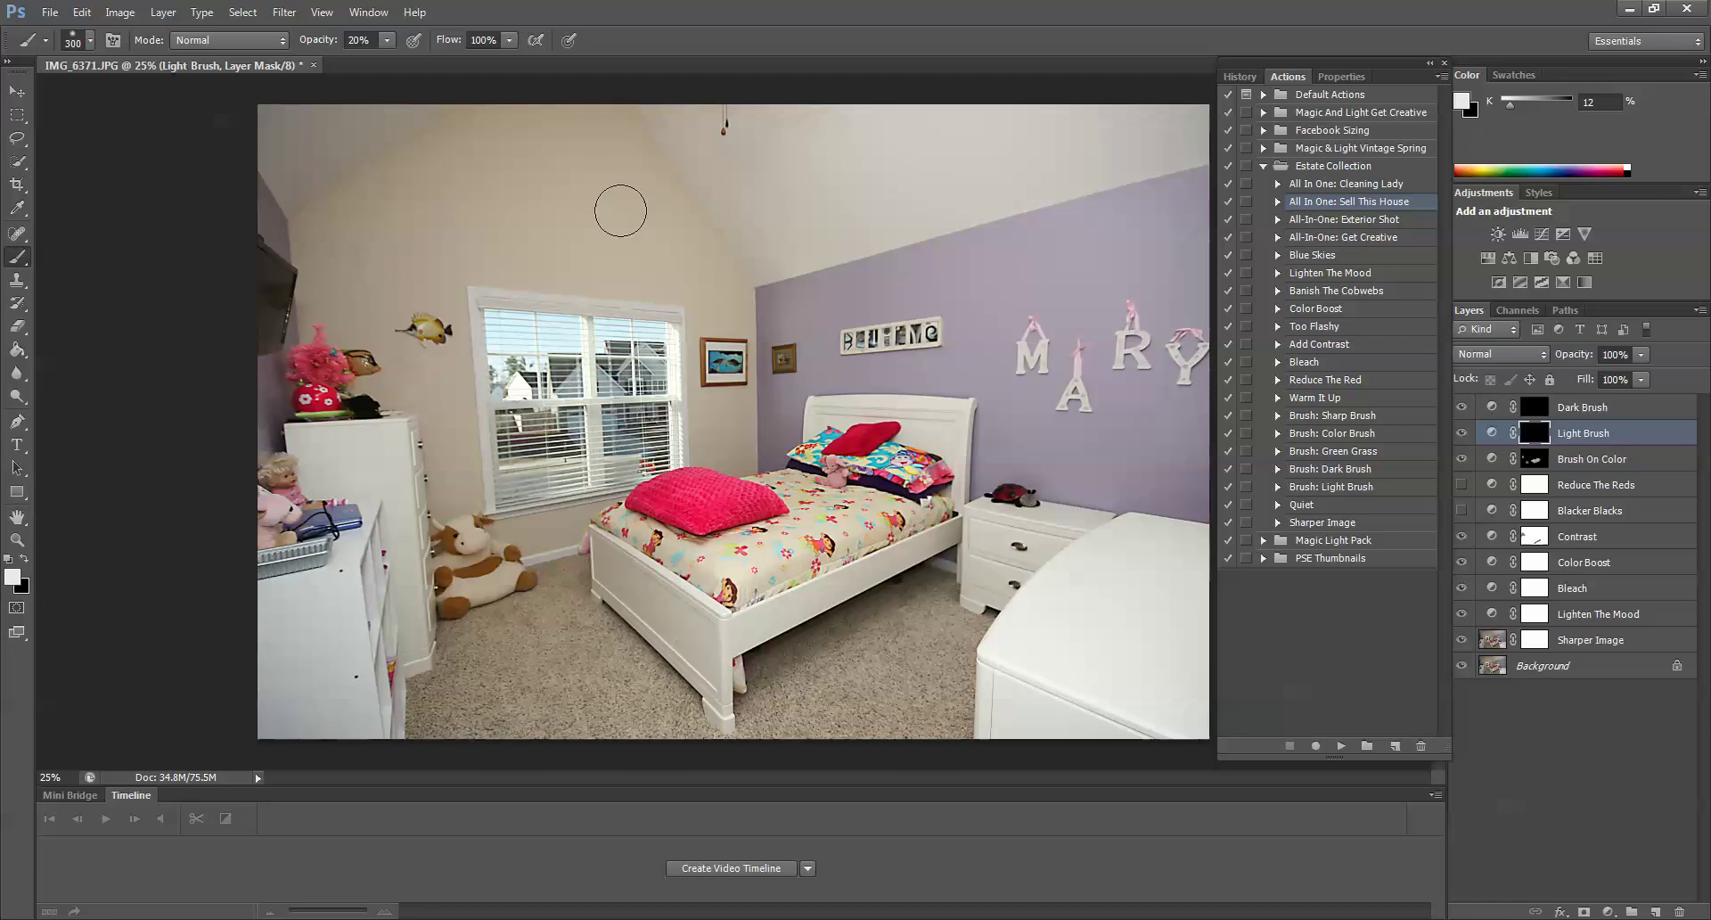
pyautogui.press(']')
pyautogui.press(']')
pyautogui.press(']')
pyautogui.press(']')
pyautogui.press(']')
pyautogui.press('[')
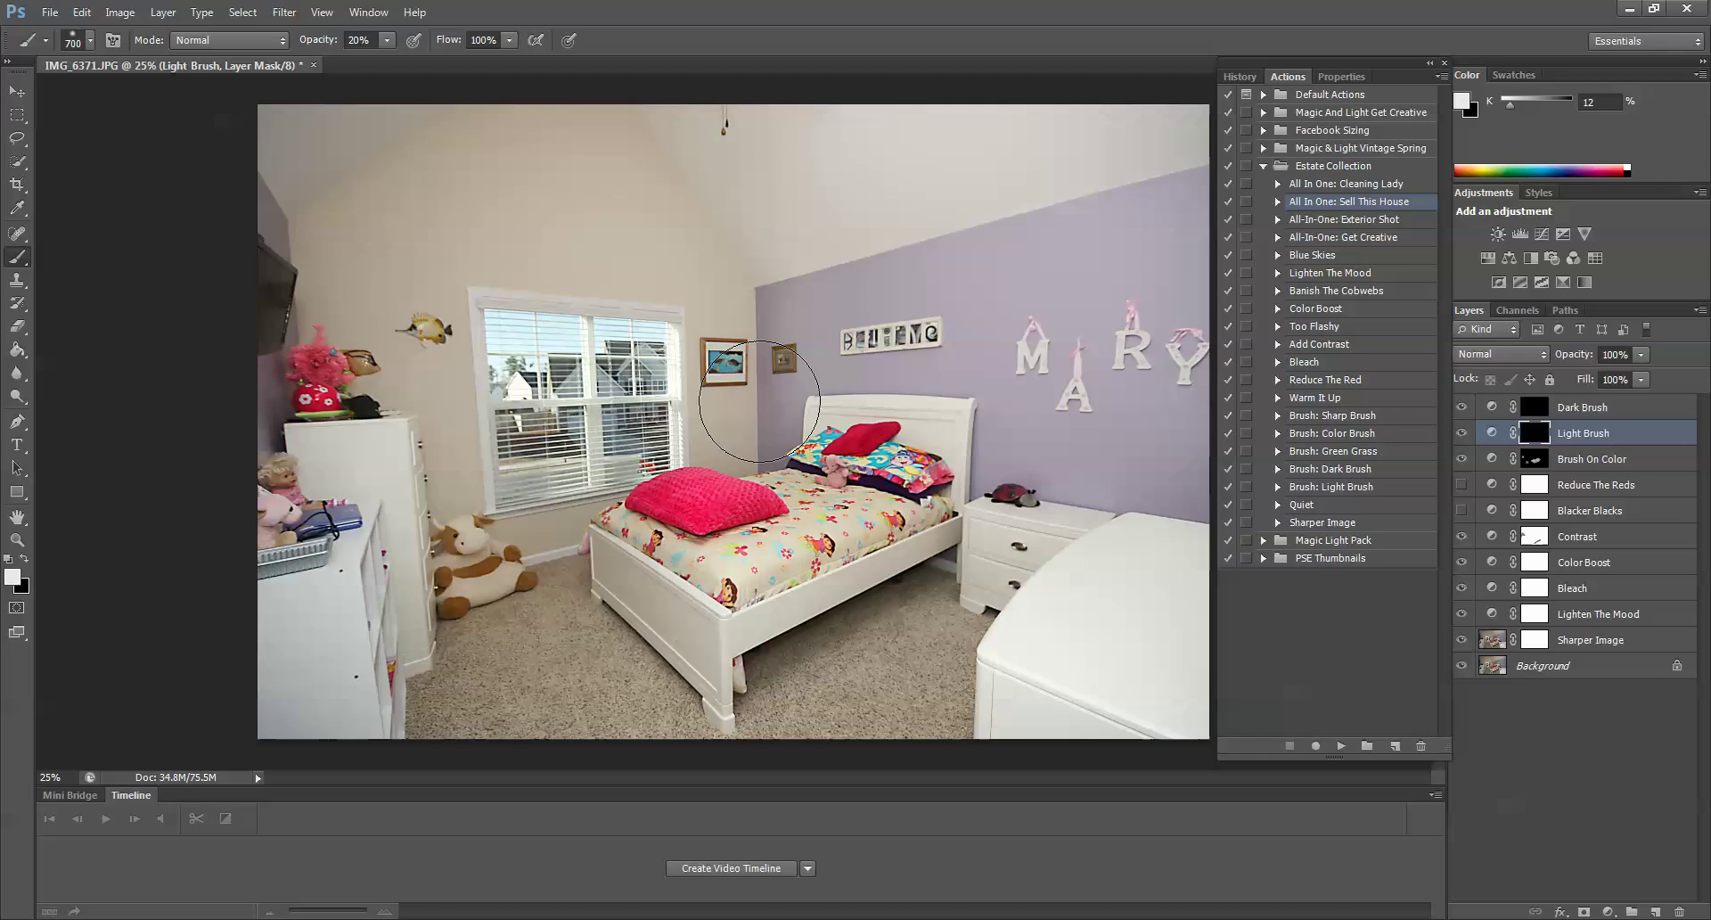
pyautogui.moveTo(237, 190)
pyautogui.mouseDown()
pyautogui.moveTo(294, 207)
pyautogui.moveTo(276, 204)
pyautogui.moveTo(434, 115)
pyautogui.moveTo(260, 215)
pyautogui.moveTo(284, 353)
pyautogui.moveTo(268, 426)
pyautogui.moveTo(242, 153)
pyautogui.moveTo(680, 76)
pyautogui.moveTo(714, 92)
pyautogui.moveTo(774, 217)
pyautogui.moveTo(696, 74)
pyautogui.mouseUp()
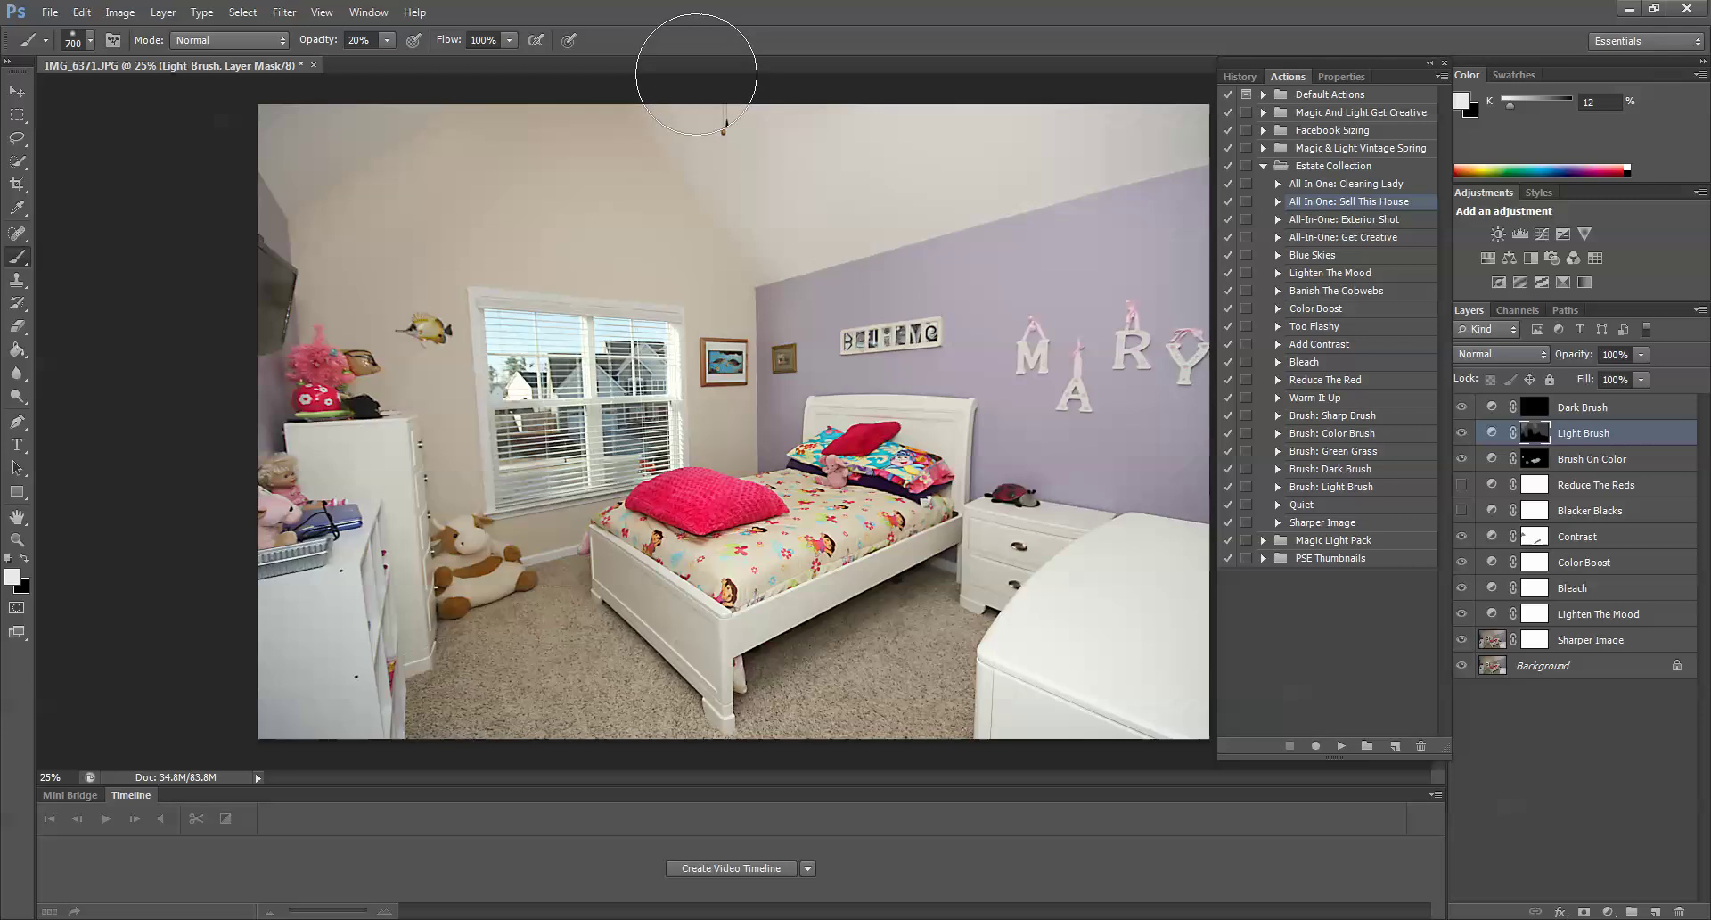
# Toggle the Light Brush layer on and off to compare the brightening.
pyautogui.click(1461, 433)
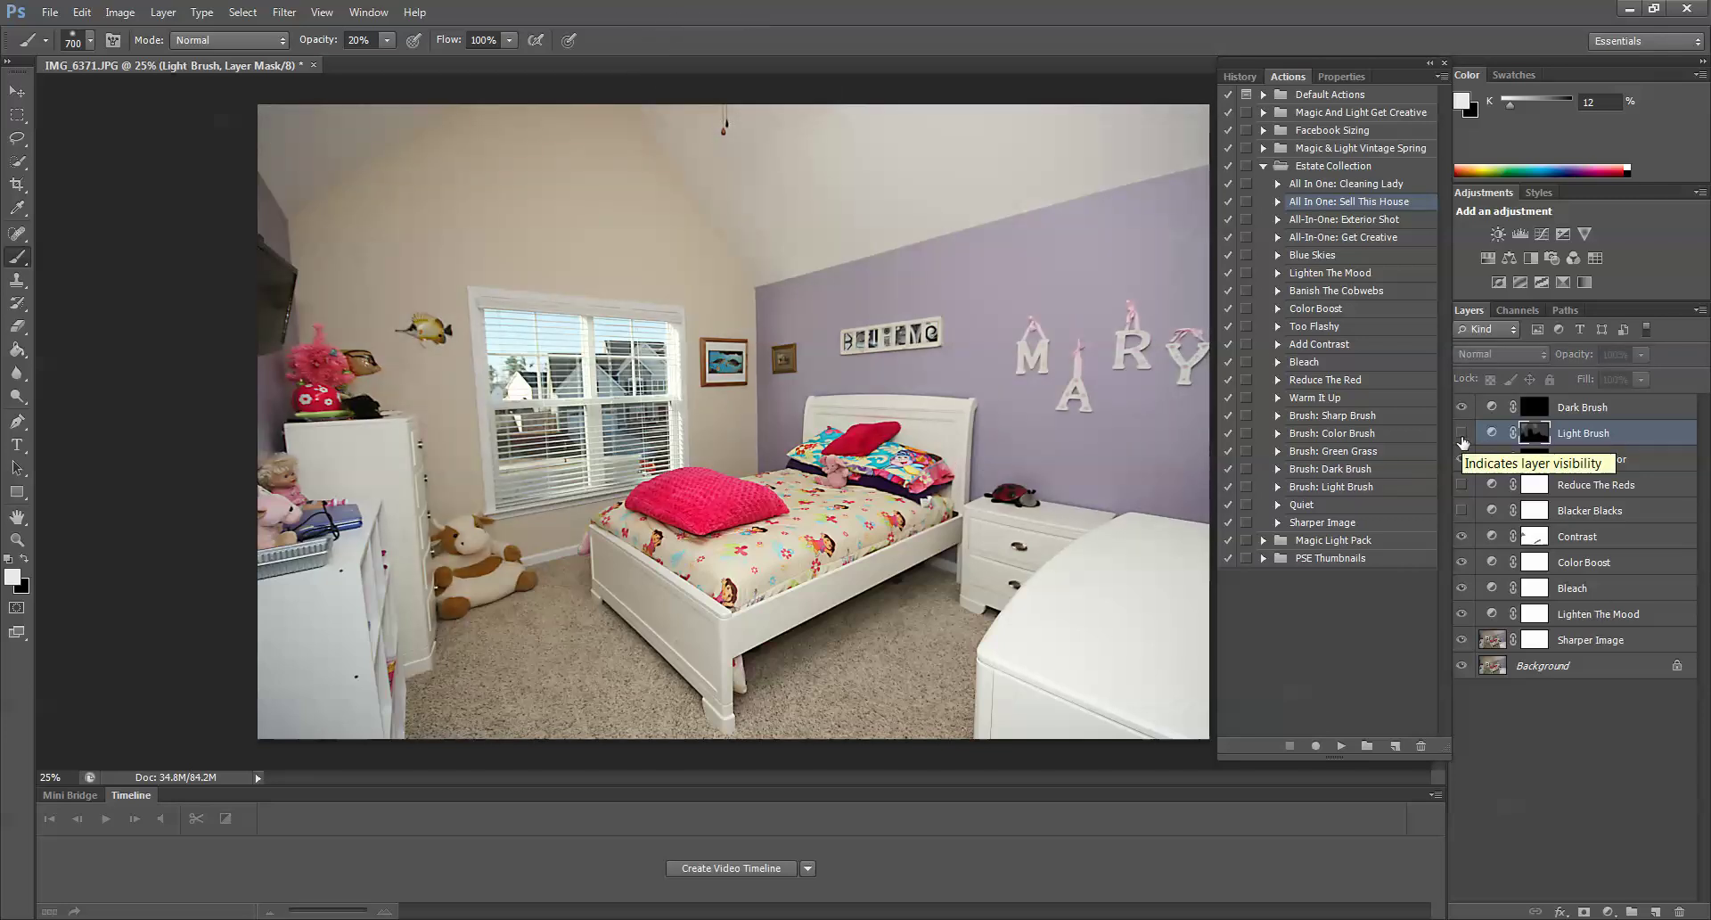
pyautogui.click(1461, 433)
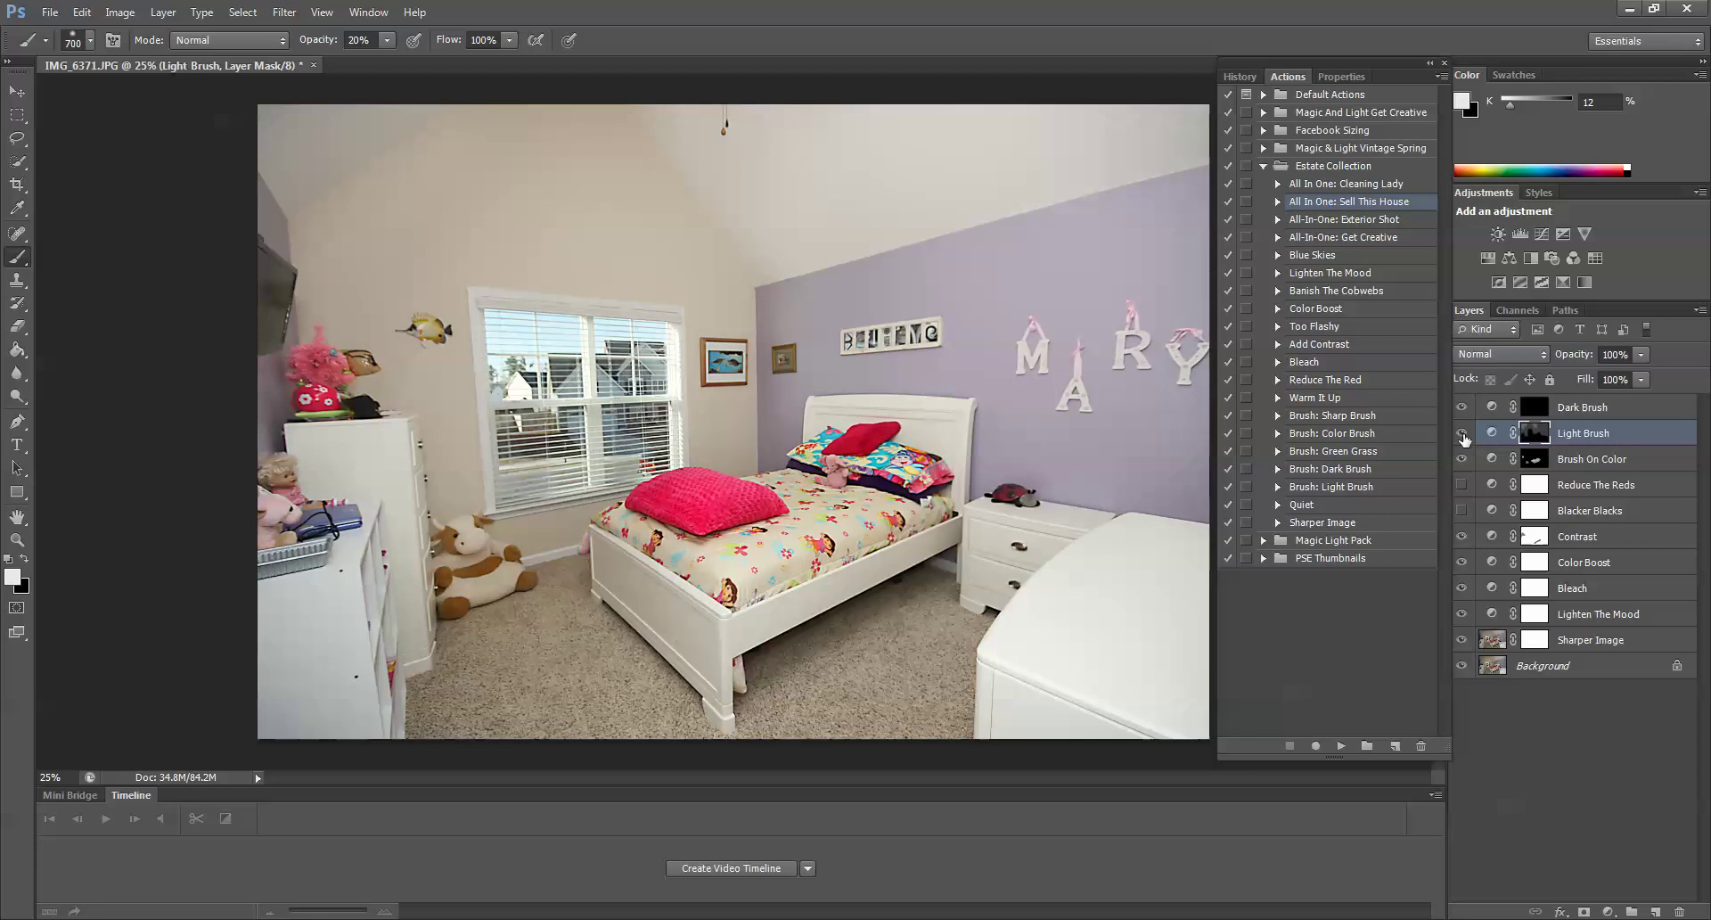
pyautogui.click(1462, 434)
pyautogui.click(1463, 434)
# Hide the Light Brush layer and select the Dark Brush layer.
pyautogui.click(1461, 433)
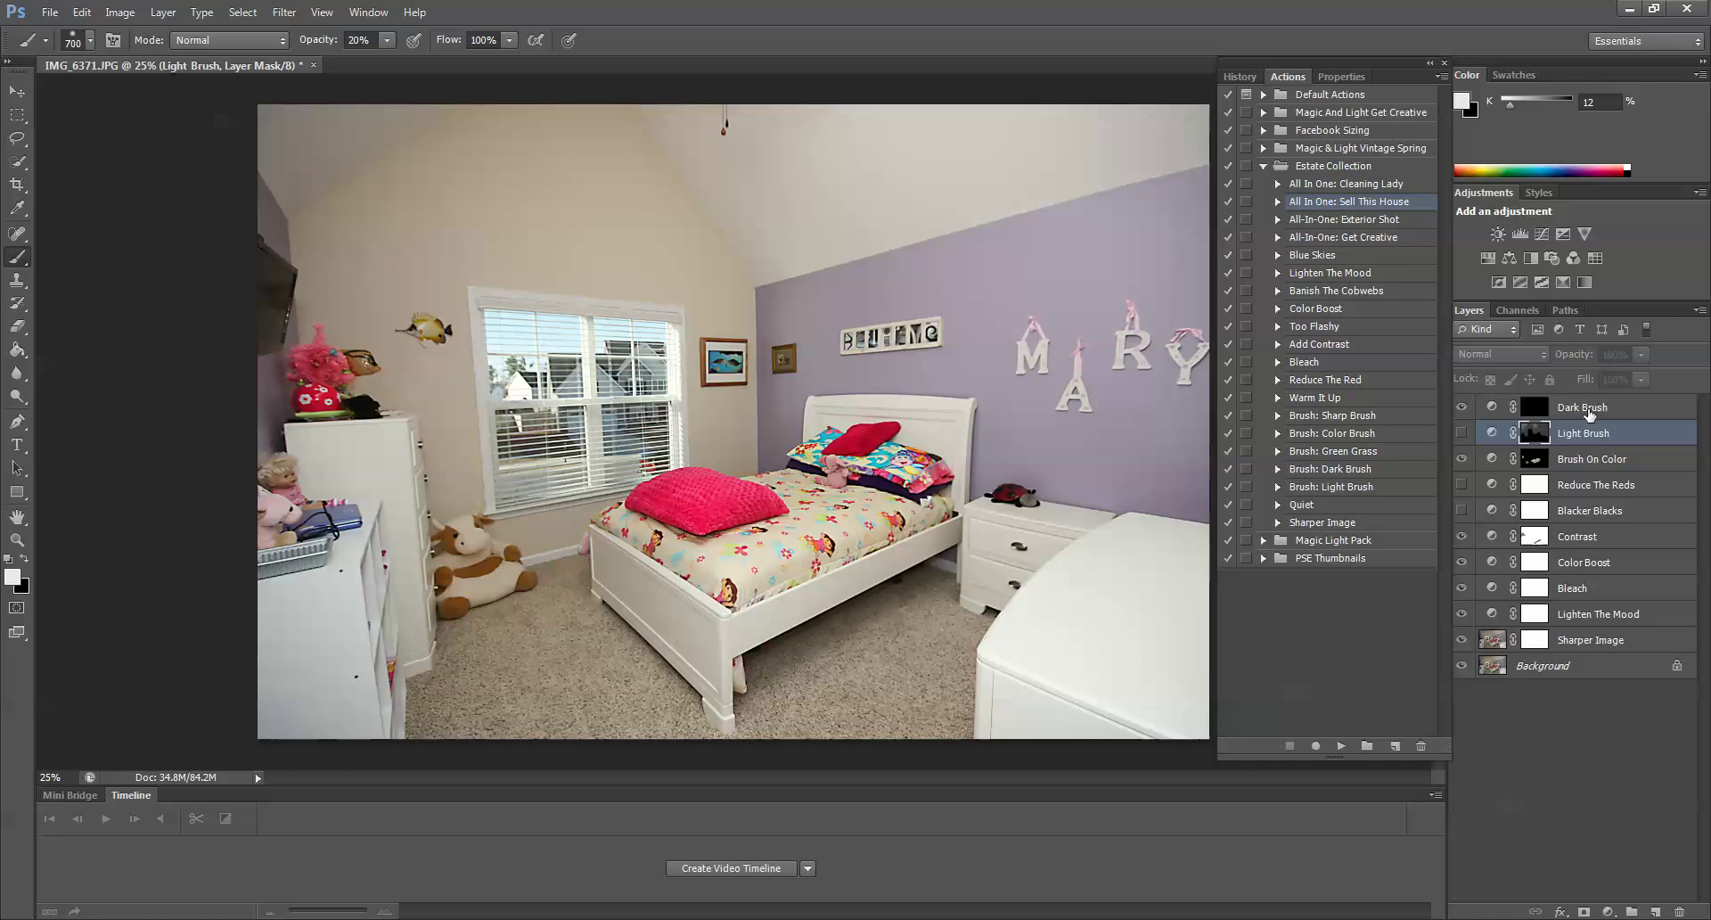
pyautogui.click(1601, 410)
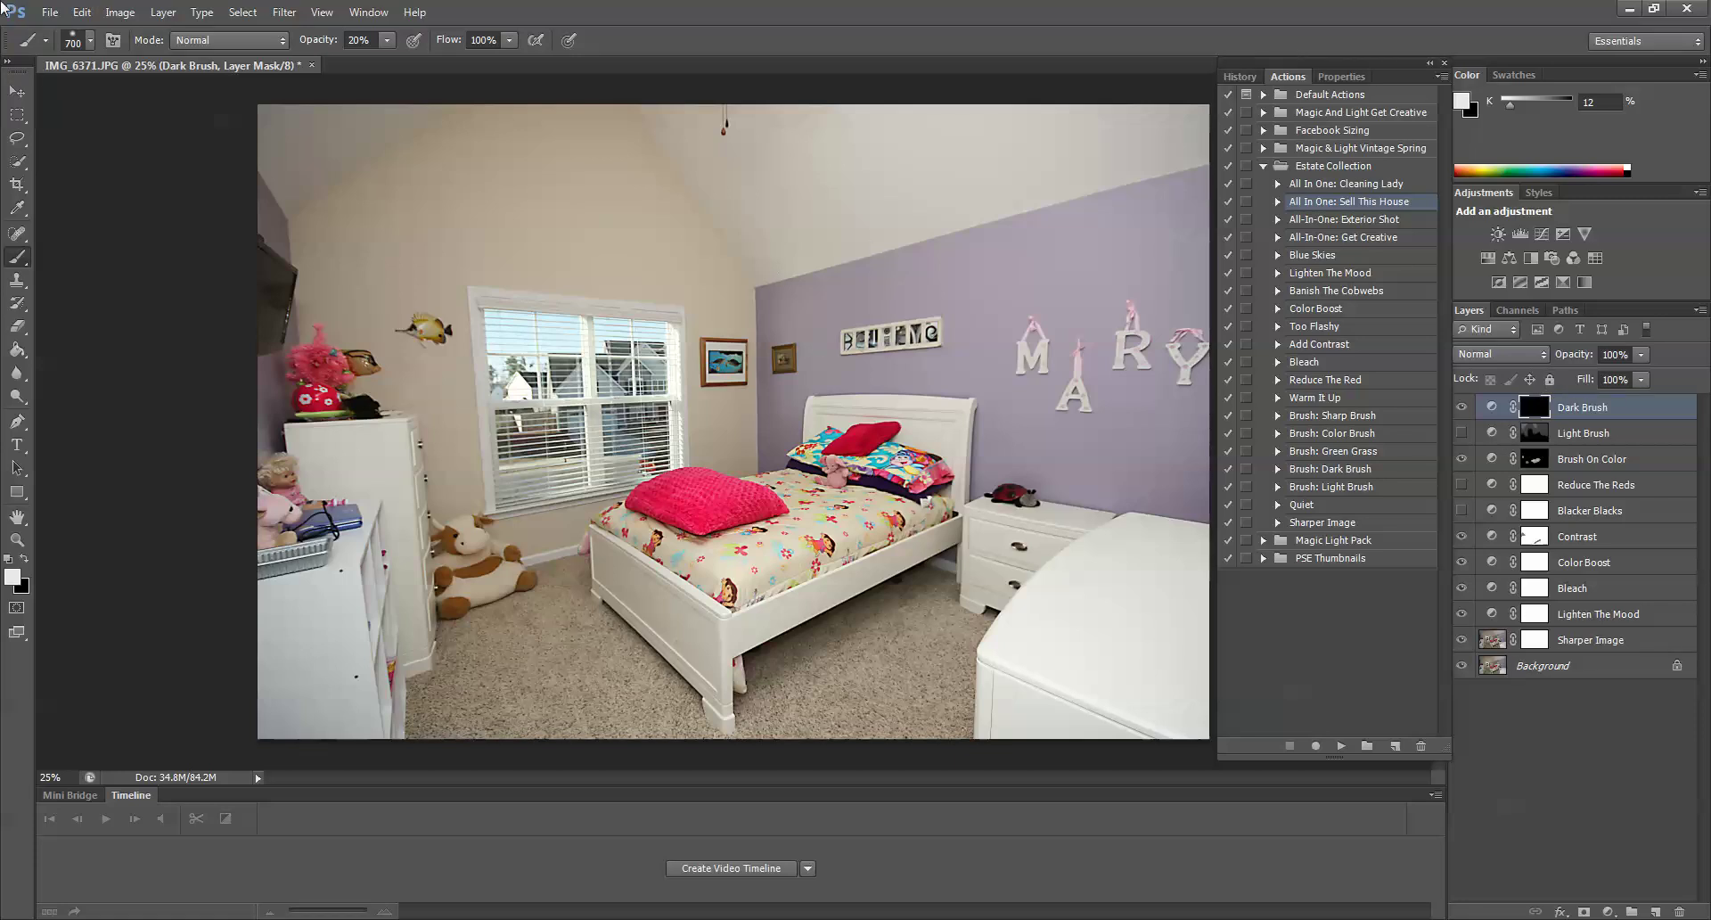
# Flatten the image into a single Background, discarding the hidden layers.
pyautogui.click(194, 11)
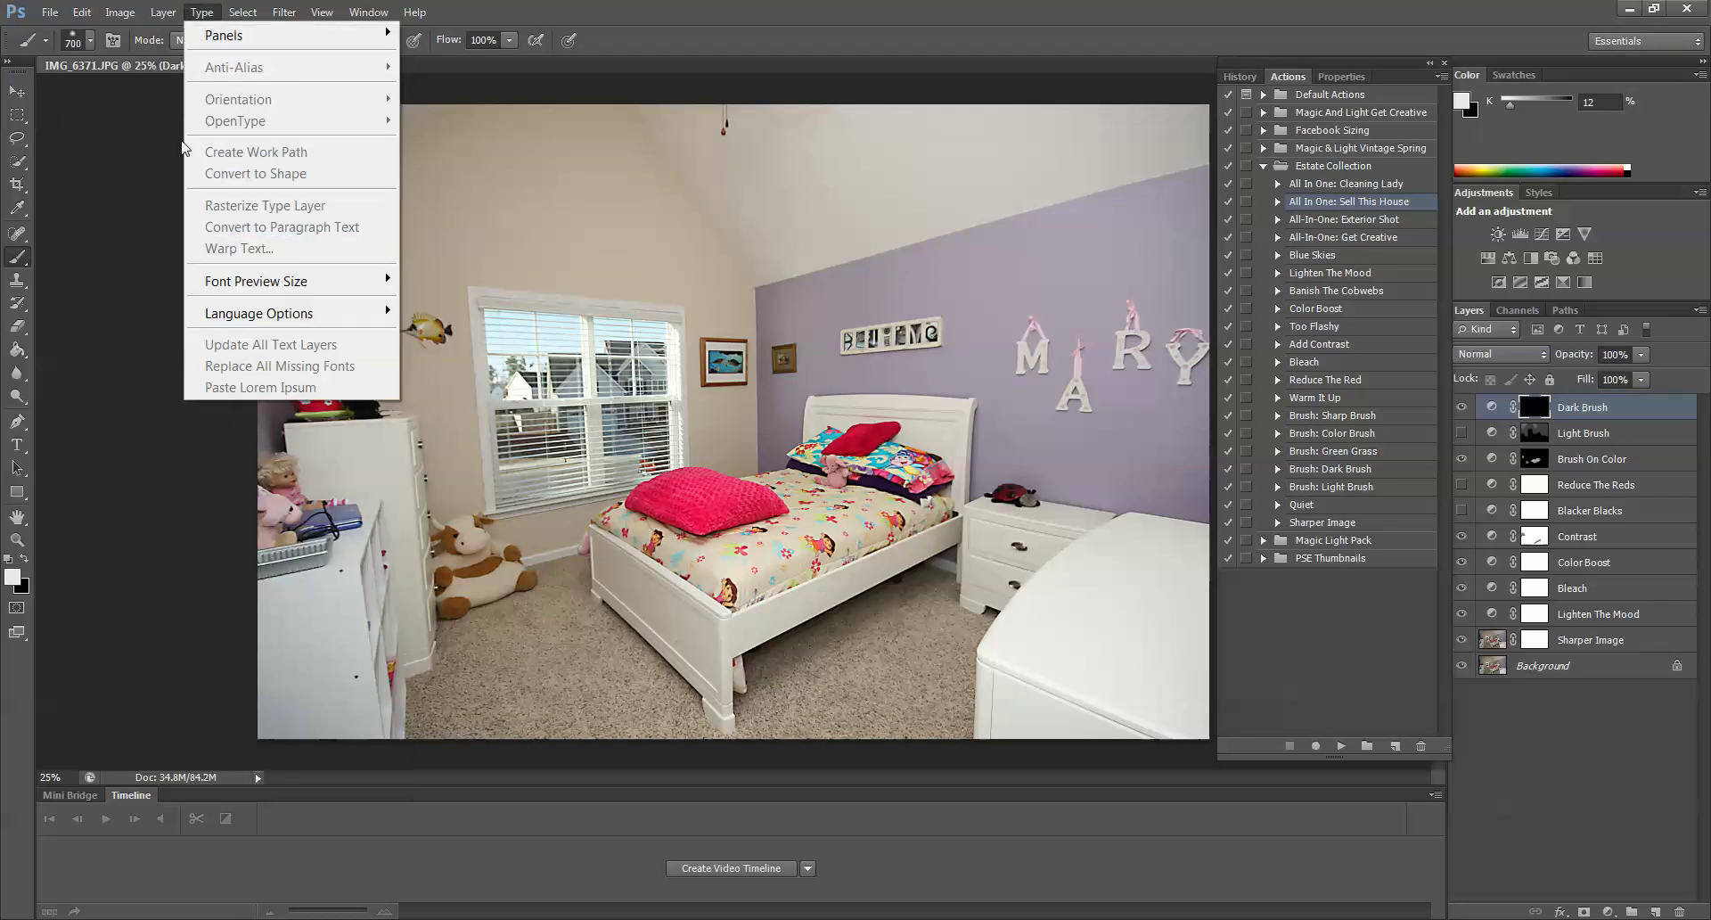
pyautogui.moveTo(163, 12)
pyautogui.click(243, 754)
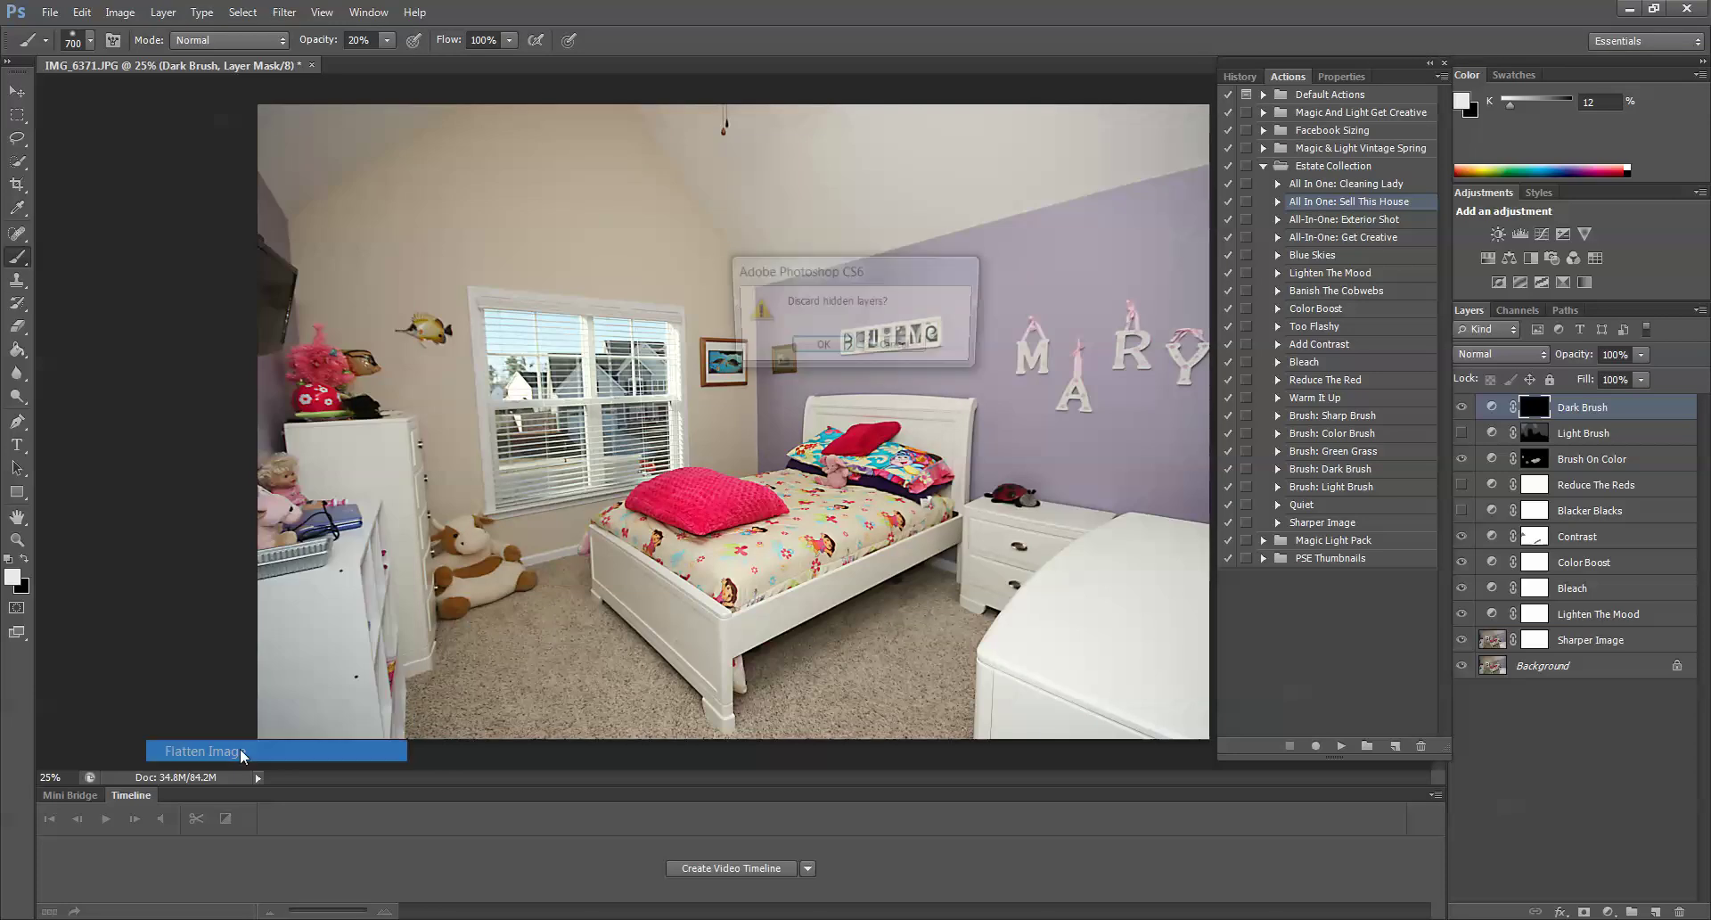
pyautogui.click(820, 348)
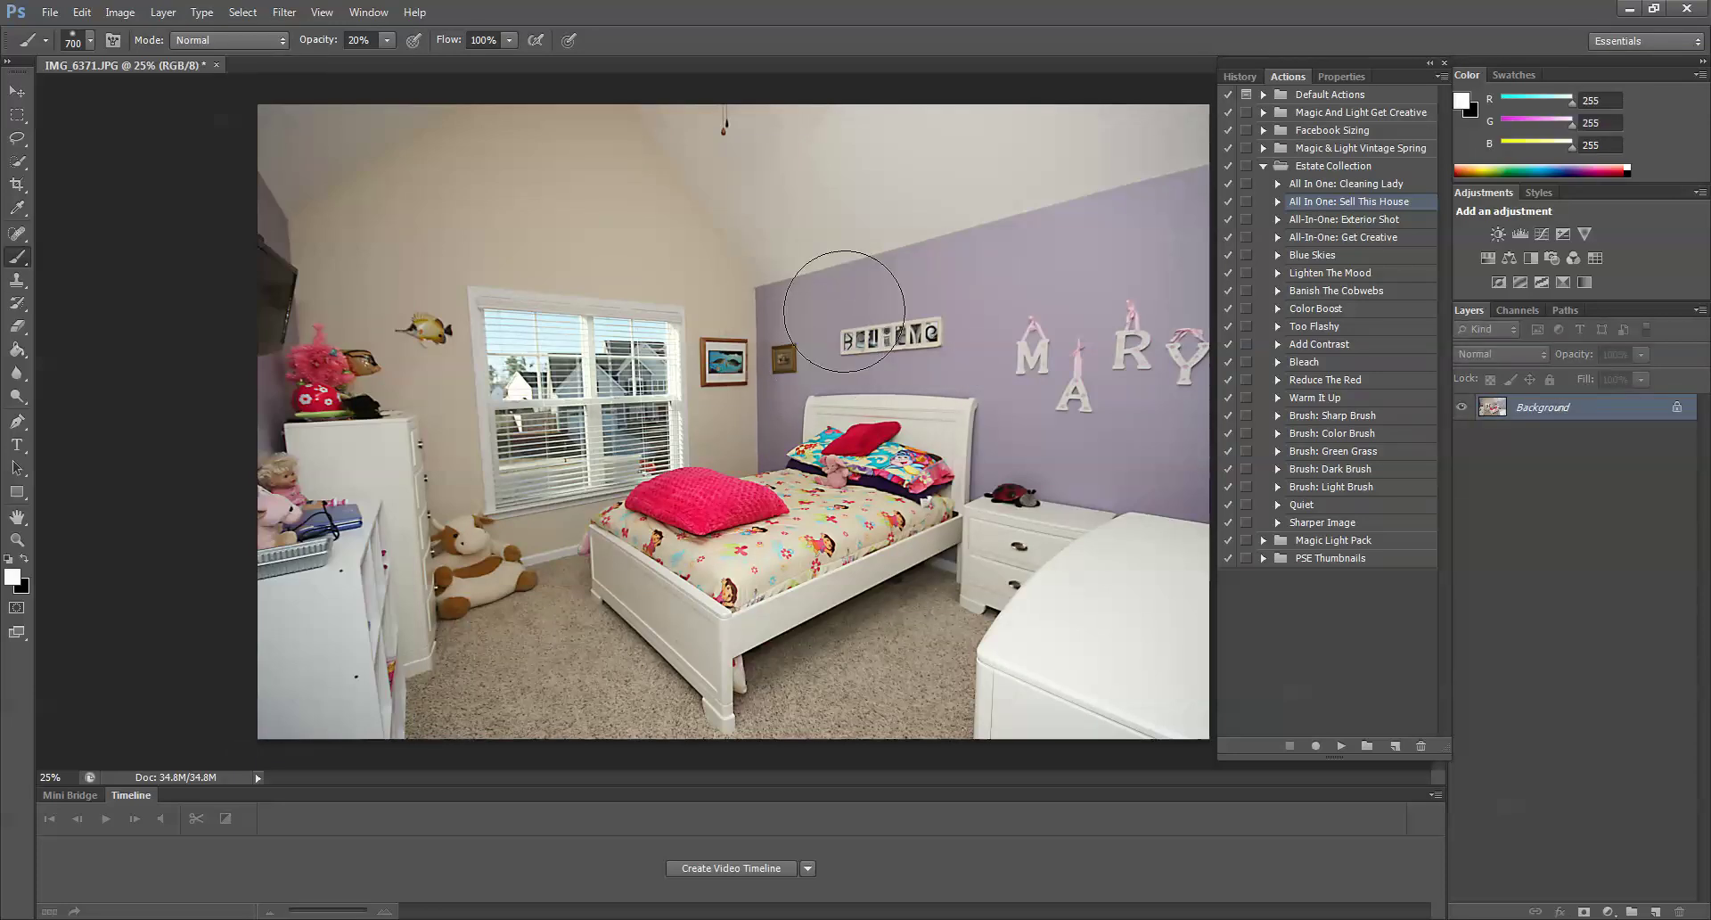
# Play the Banish The Cobwebs action and compare its layer on and off, leaving it visible.
pyautogui.click(1336, 292)
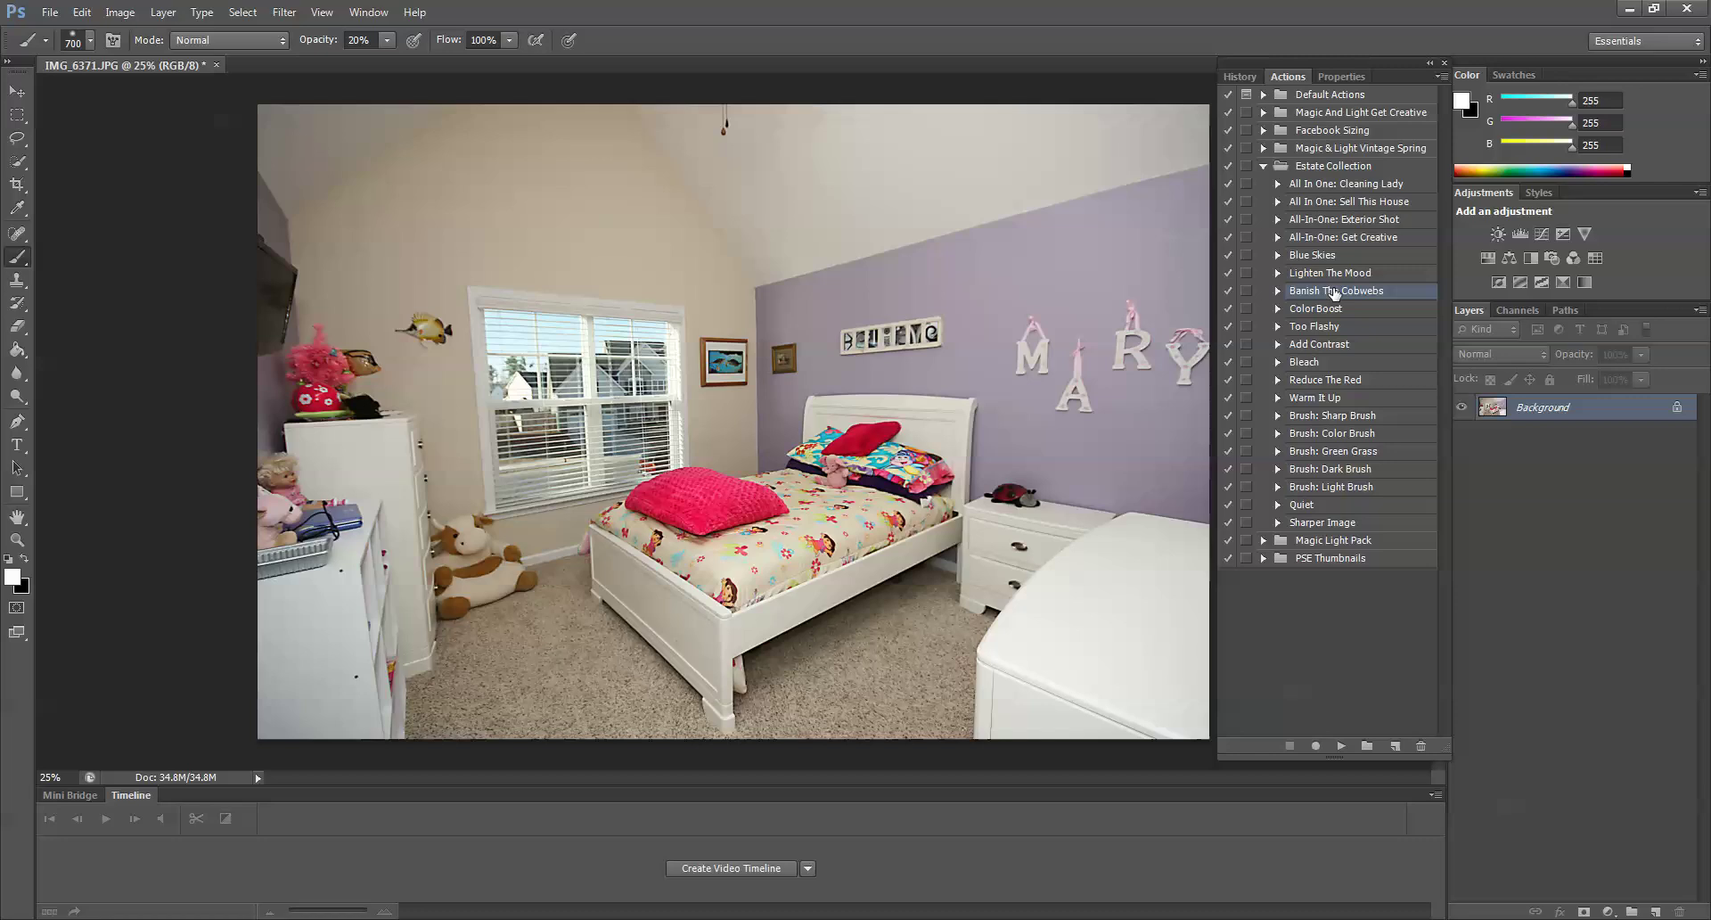
pyautogui.click(1340, 746)
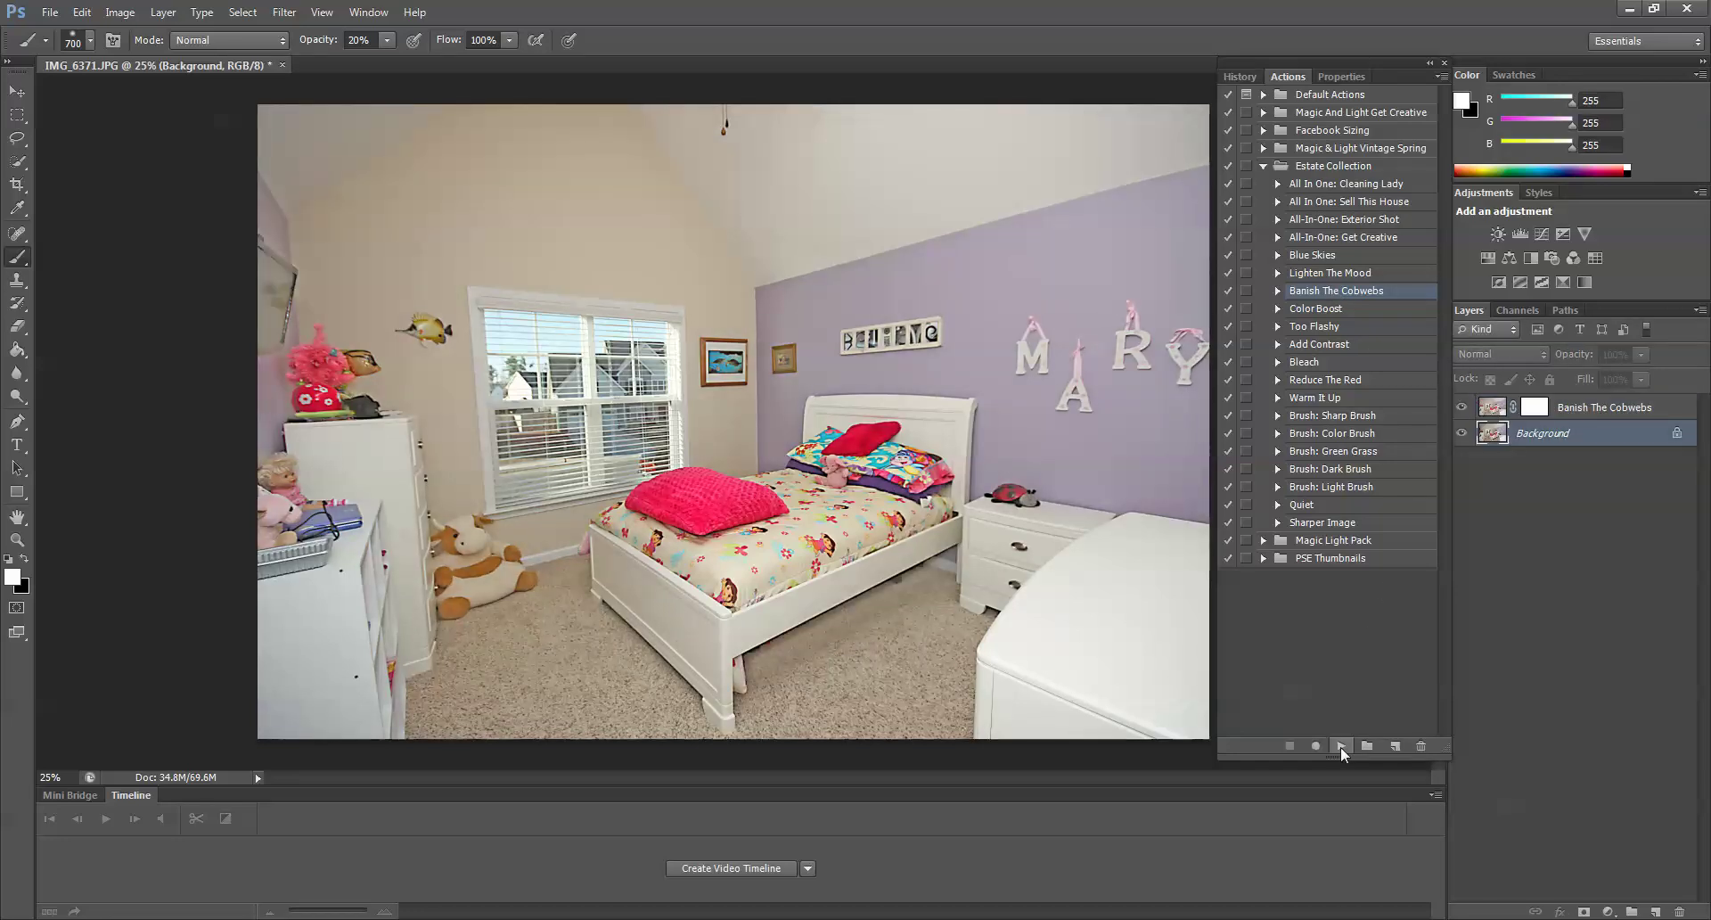
pyautogui.click(1461, 408)
pyautogui.click(1462, 408)
pyautogui.click(1462, 408)
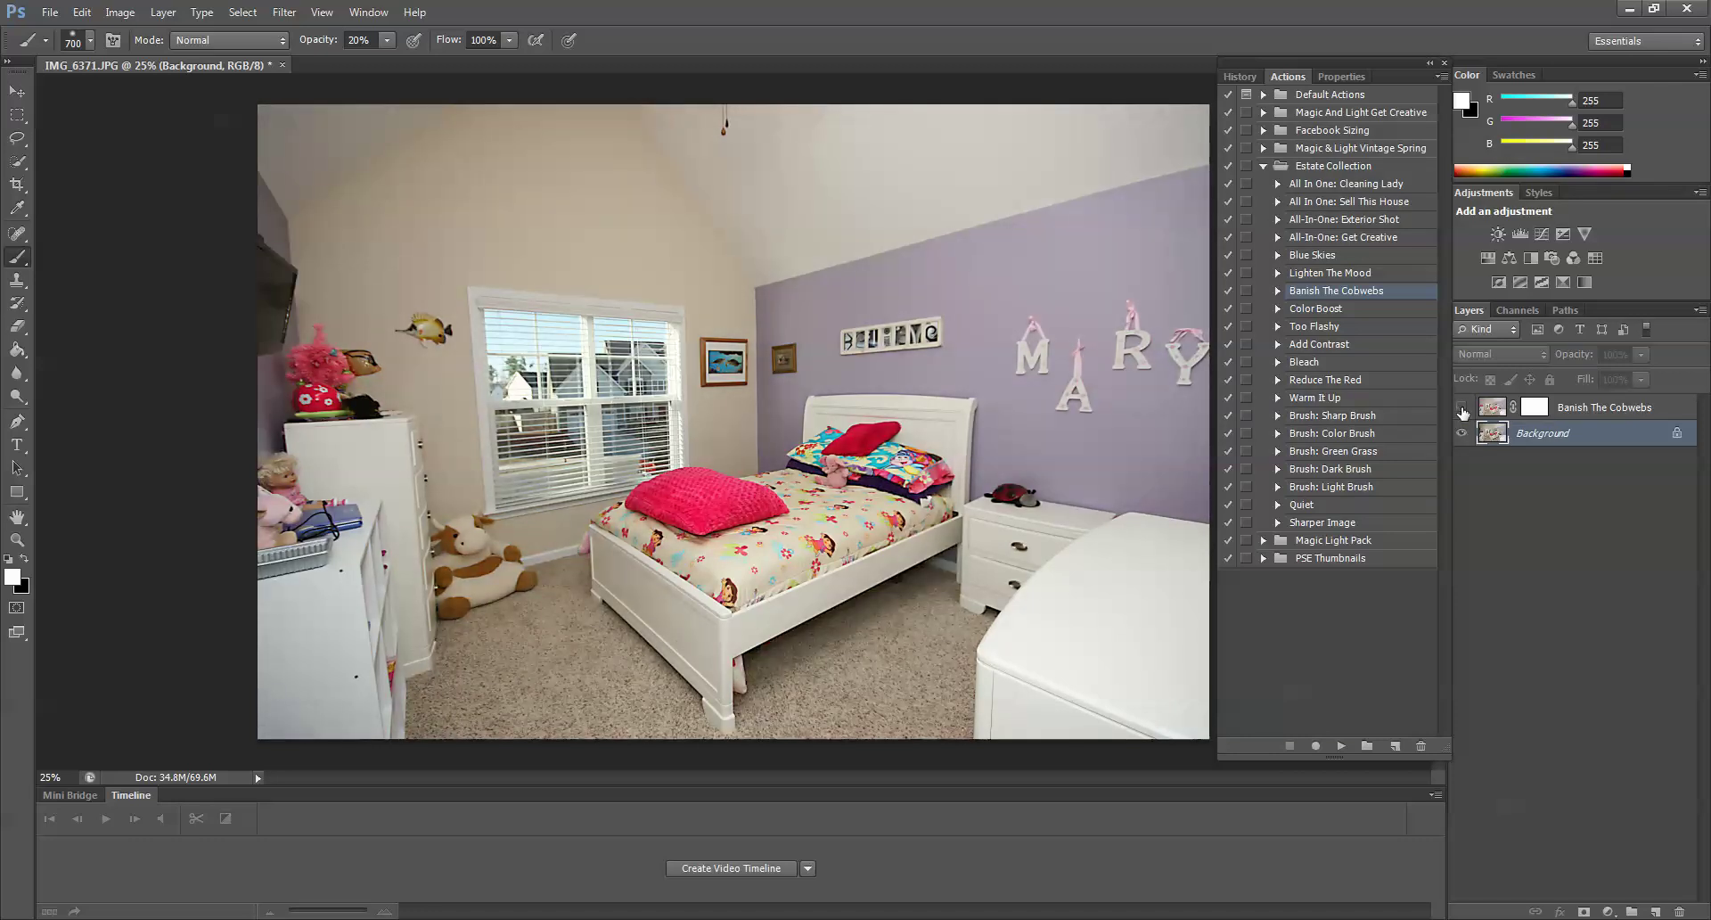
pyautogui.click(1461, 408)
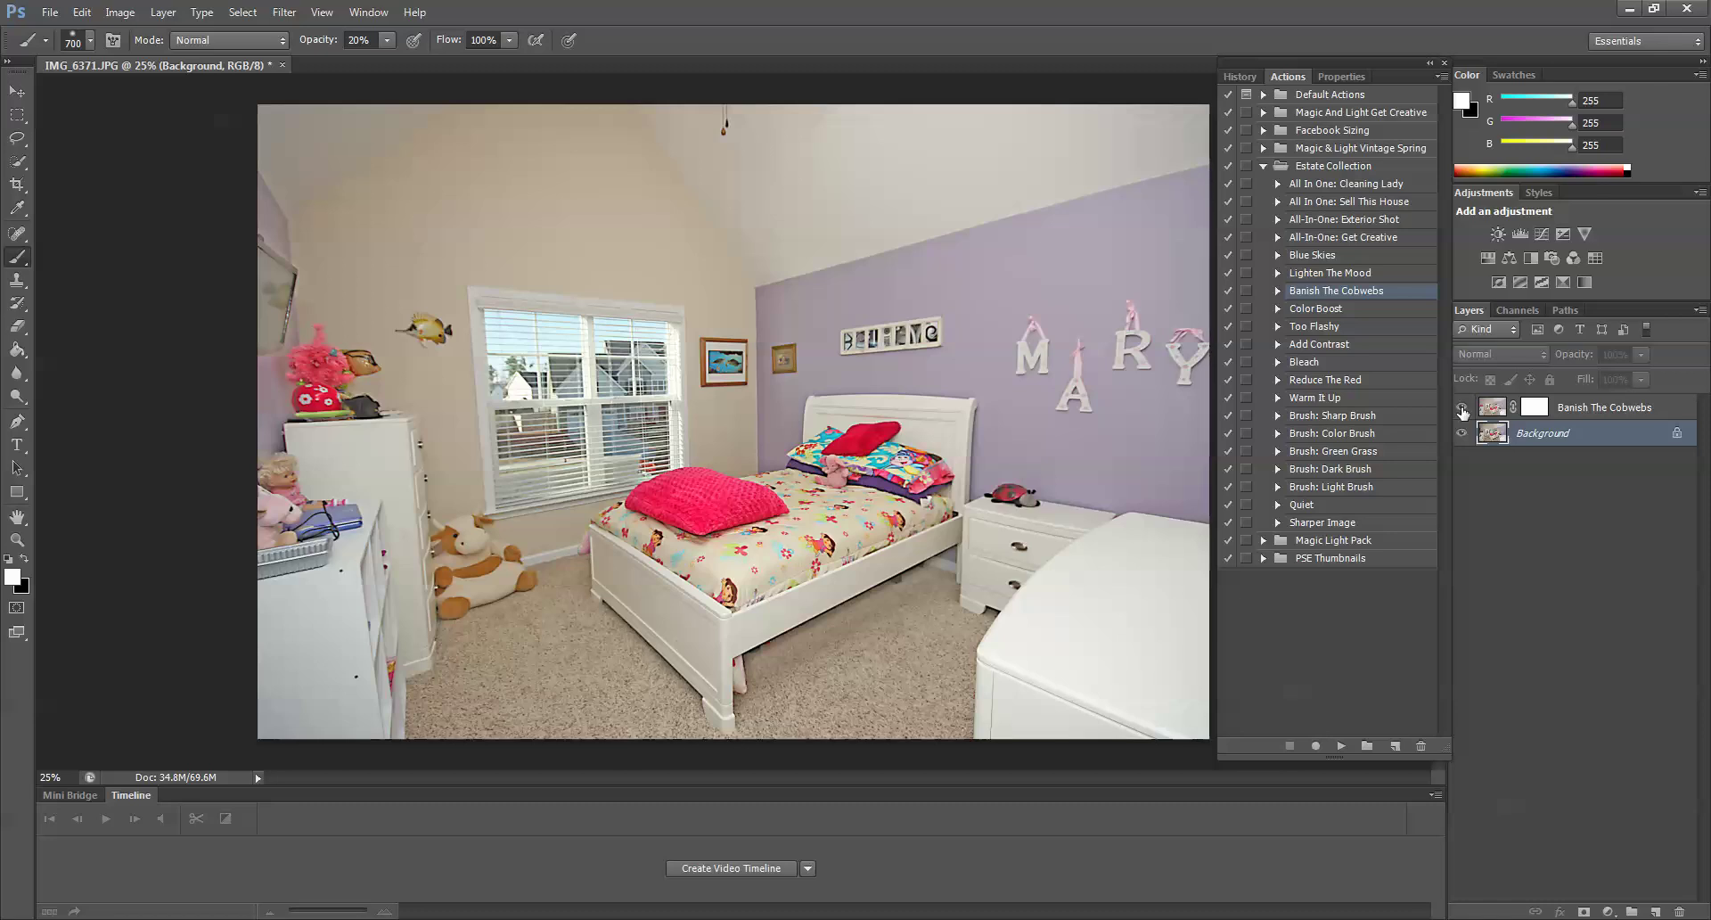
pyautogui.click(1461, 408)
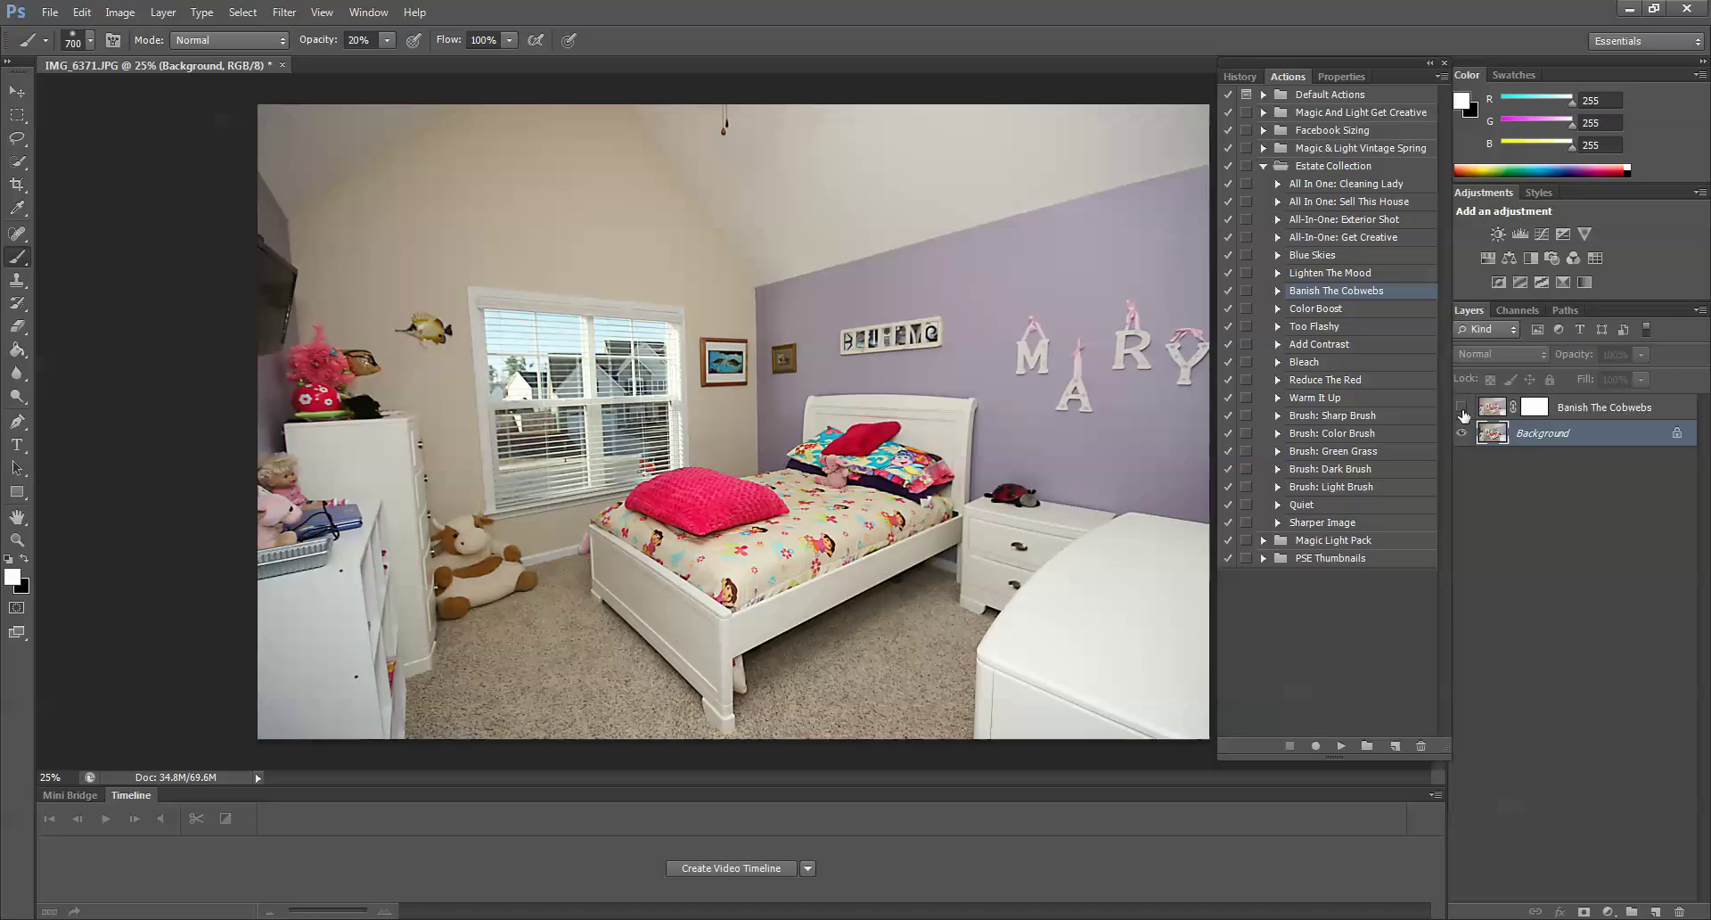
pyautogui.click(1462, 410)
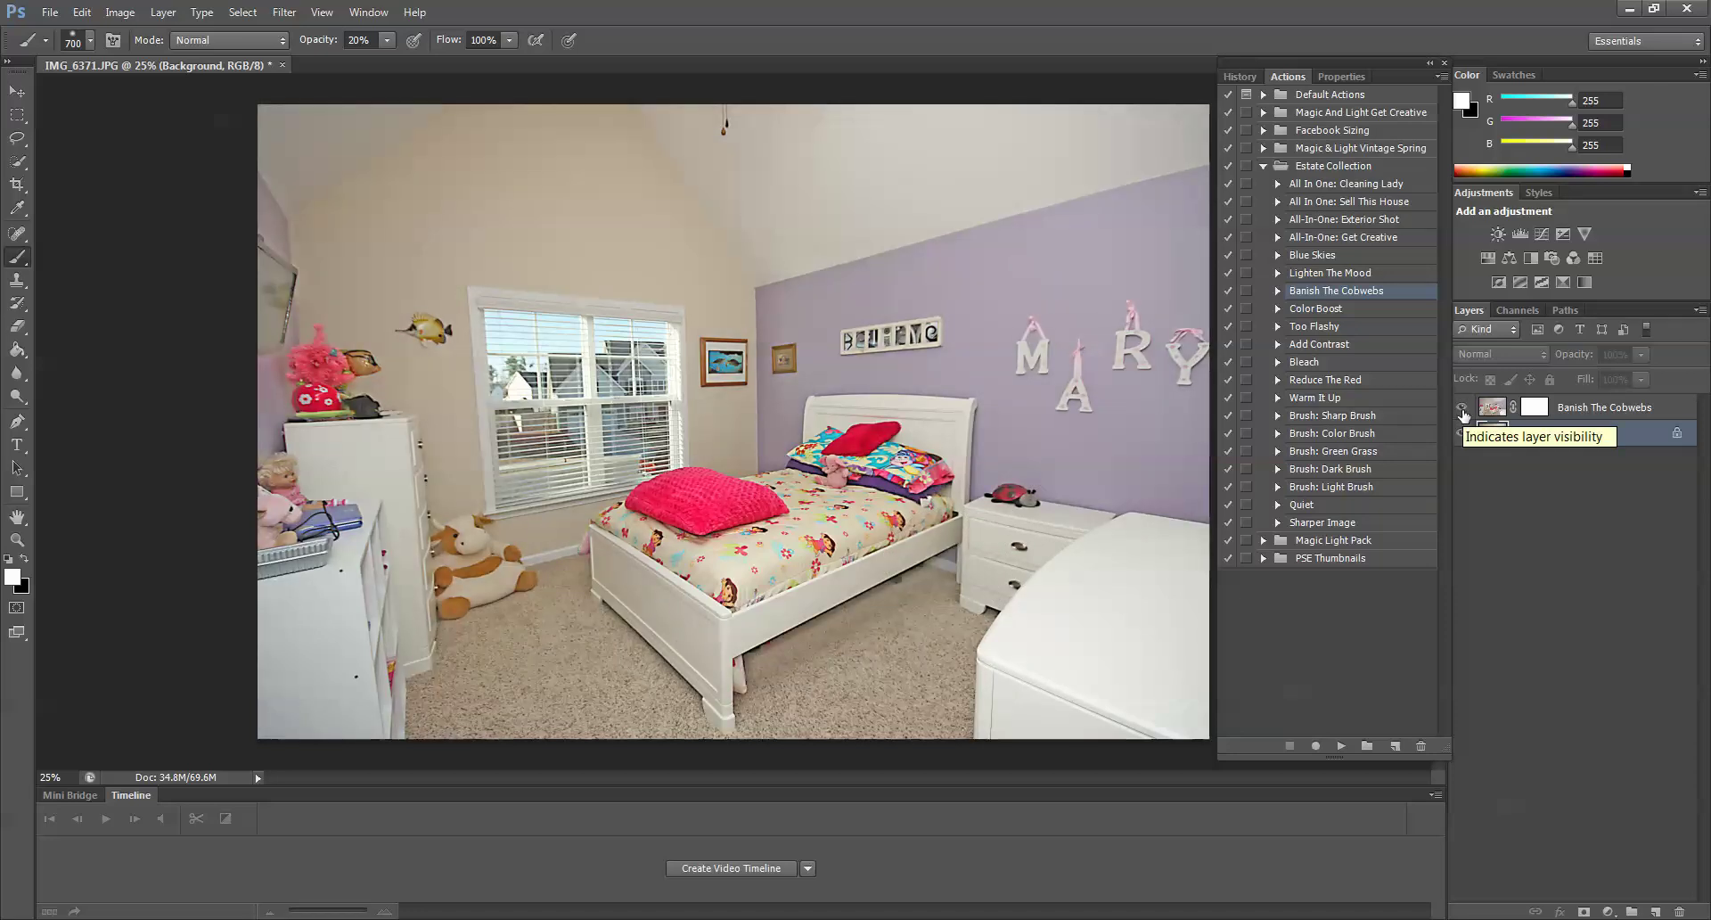
pyautogui.click(1462, 410)
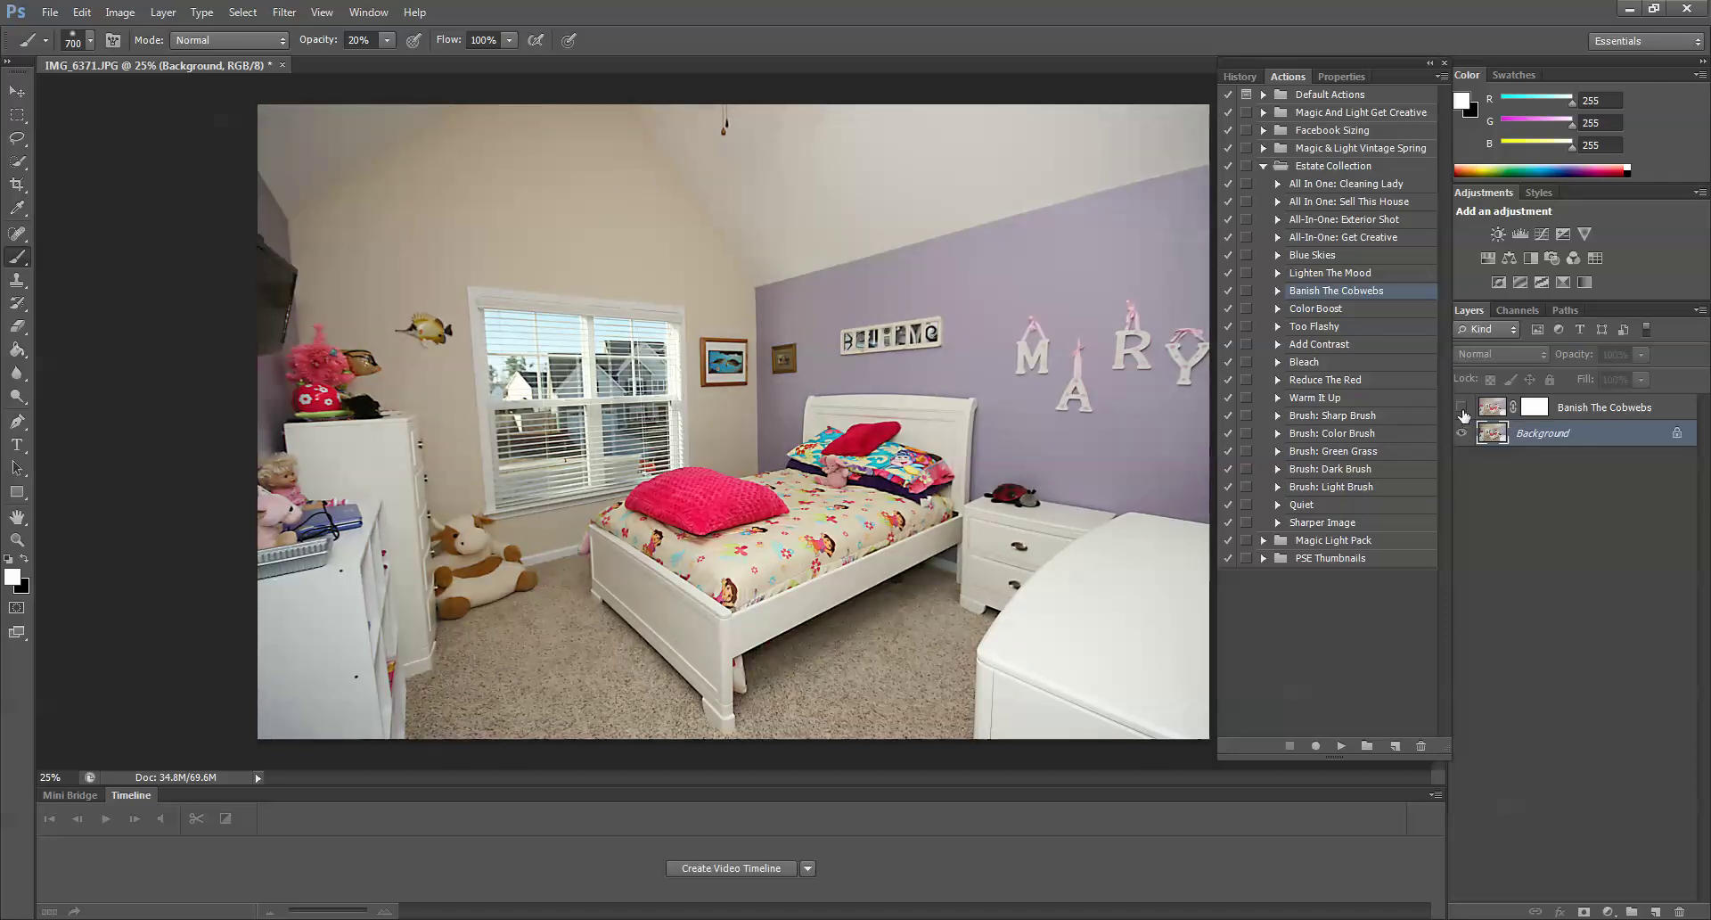
pyautogui.click(1462, 410)
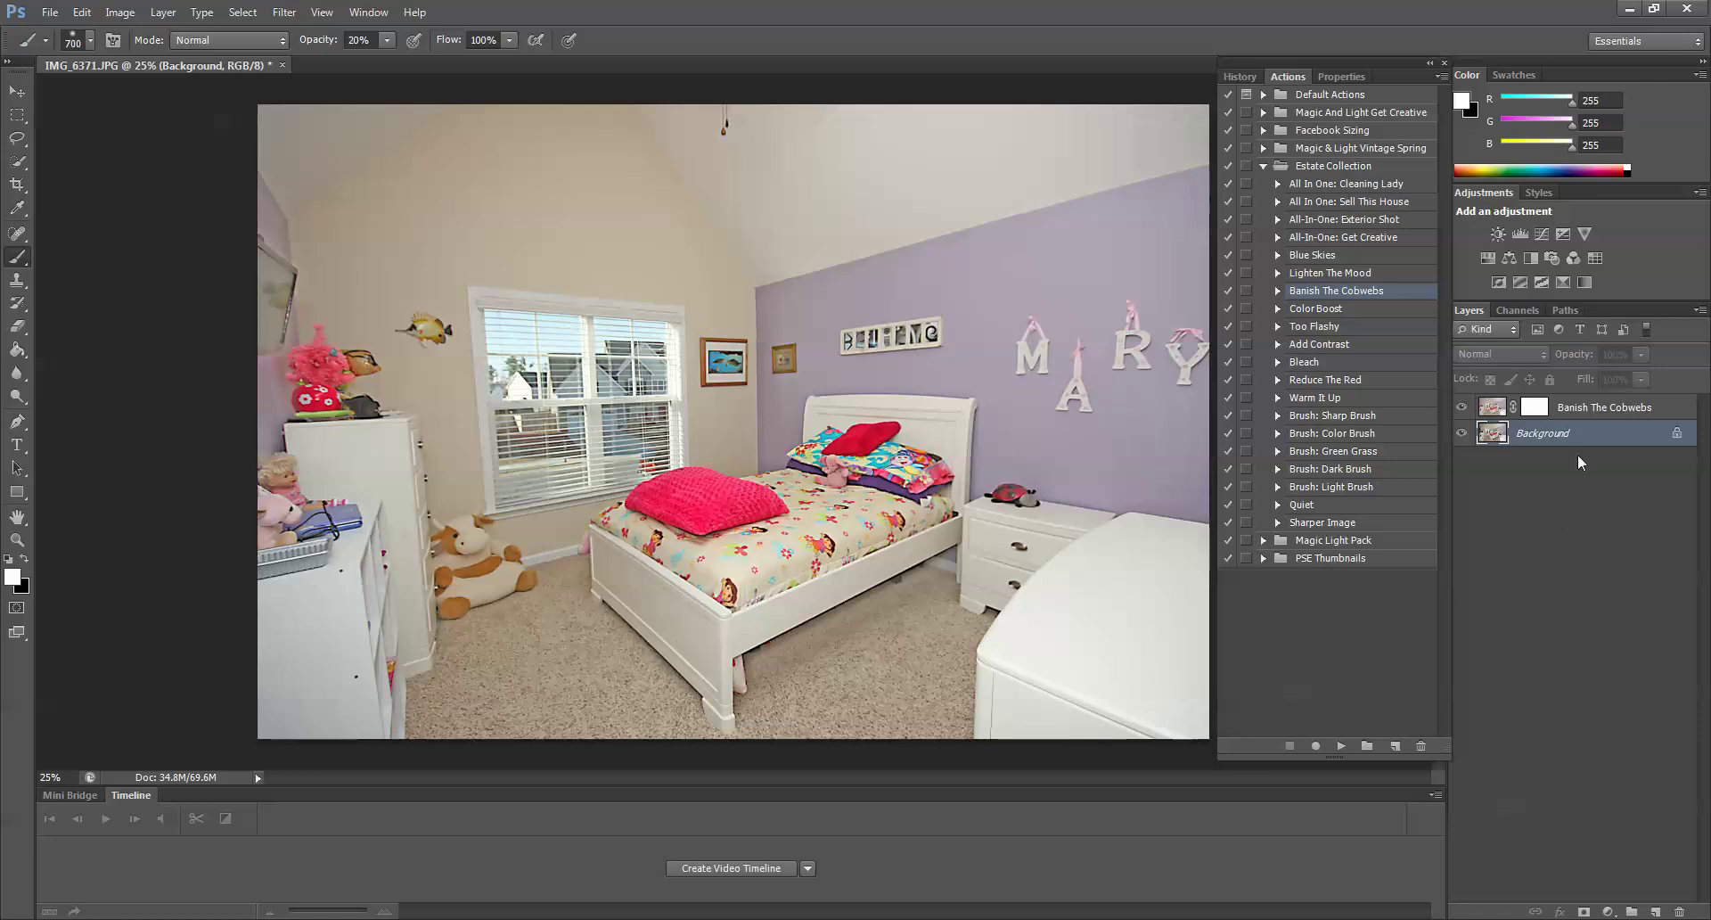
# Target the Banish The Cobwebs layer mask with black paint at 40% opacity.
pyautogui.click(1536, 408)
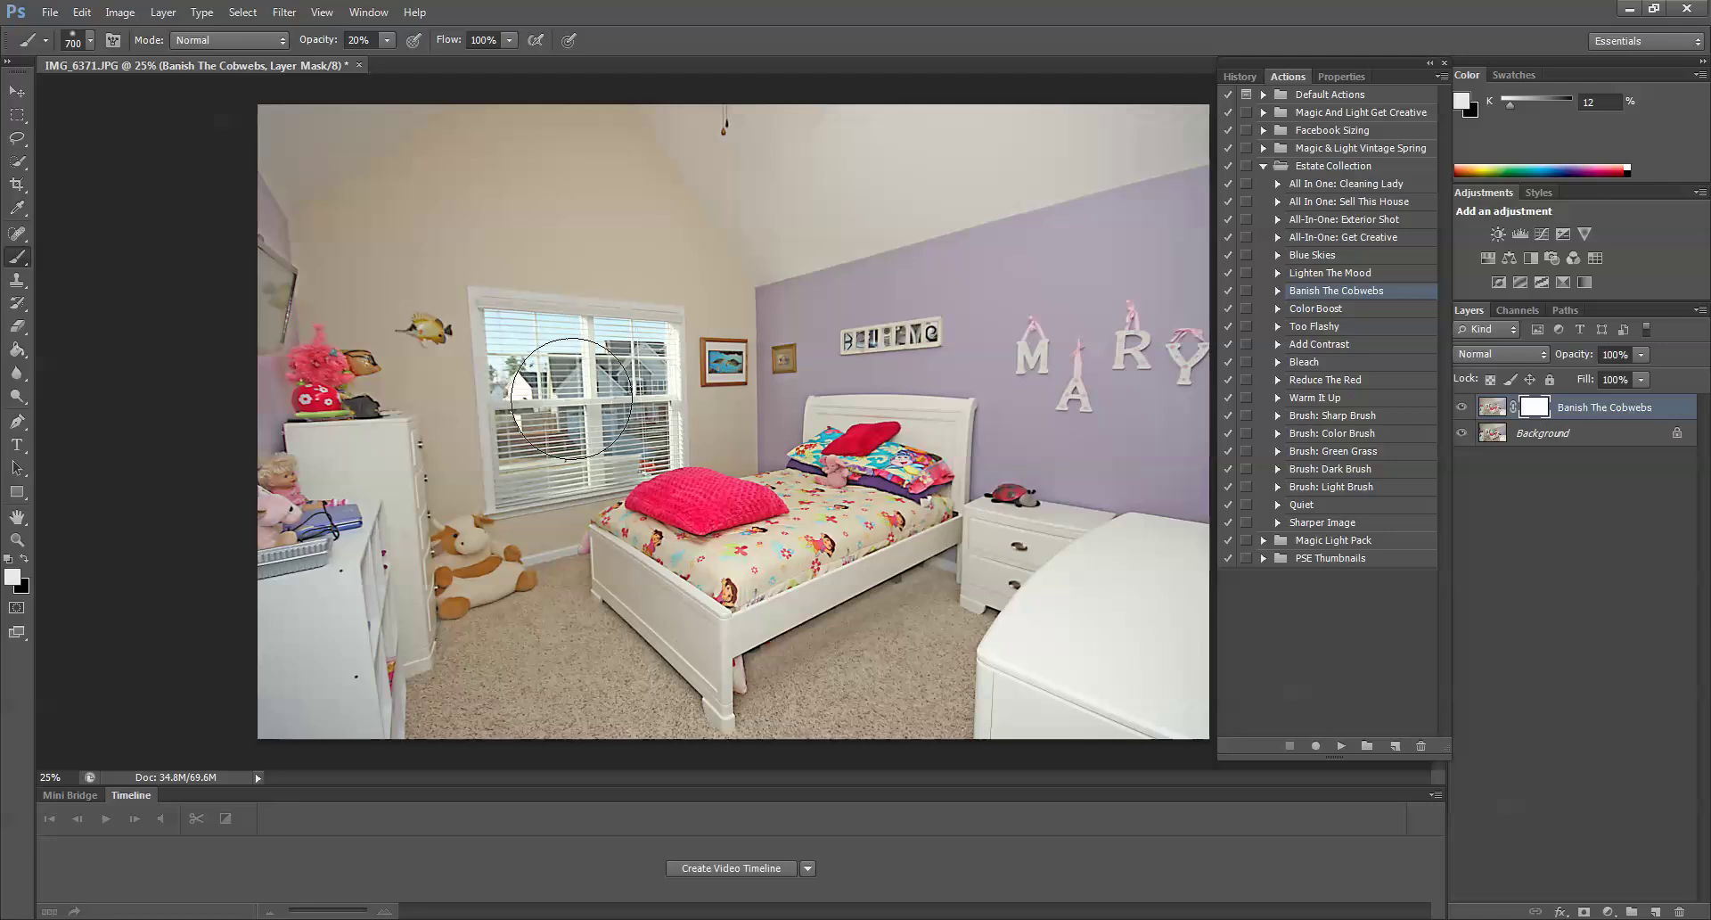
pyautogui.click(23, 559)
pyautogui.click(388, 40)
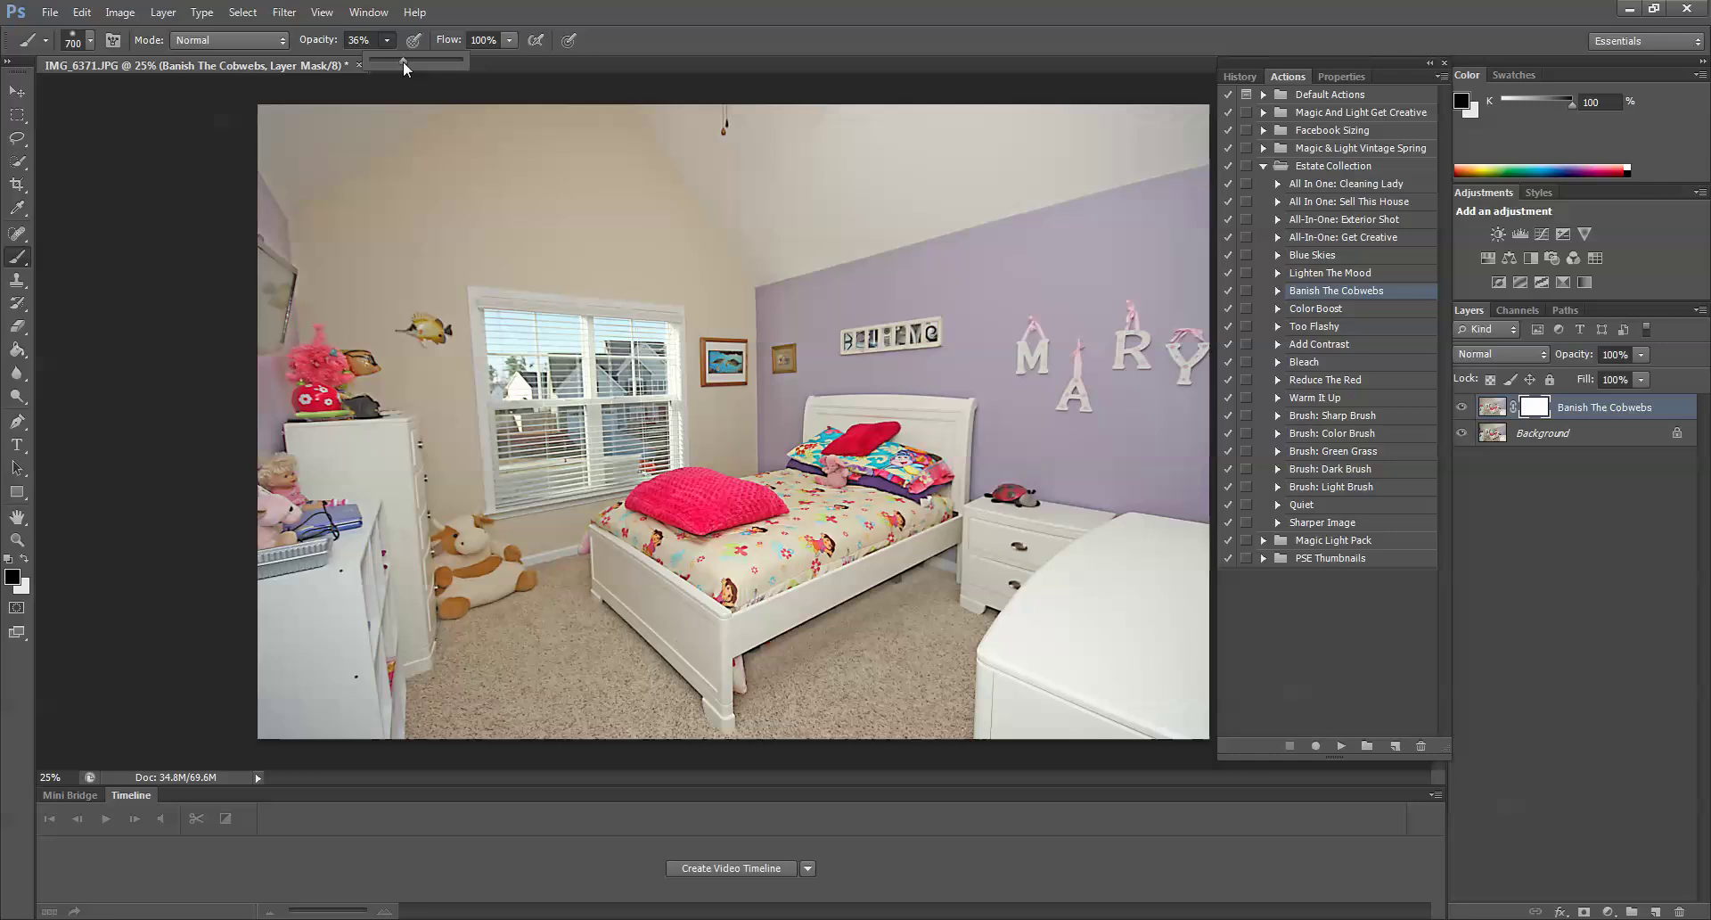
pyautogui.moveTo(404, 61); pyautogui.dragTo(406, 61)
# With a 200 brush, mask the brightening off the window blinds and panes.
pyautogui.press('[')
pyautogui.press('[')
pyautogui.press('[')
pyautogui.press('[')
pyautogui.press('[')
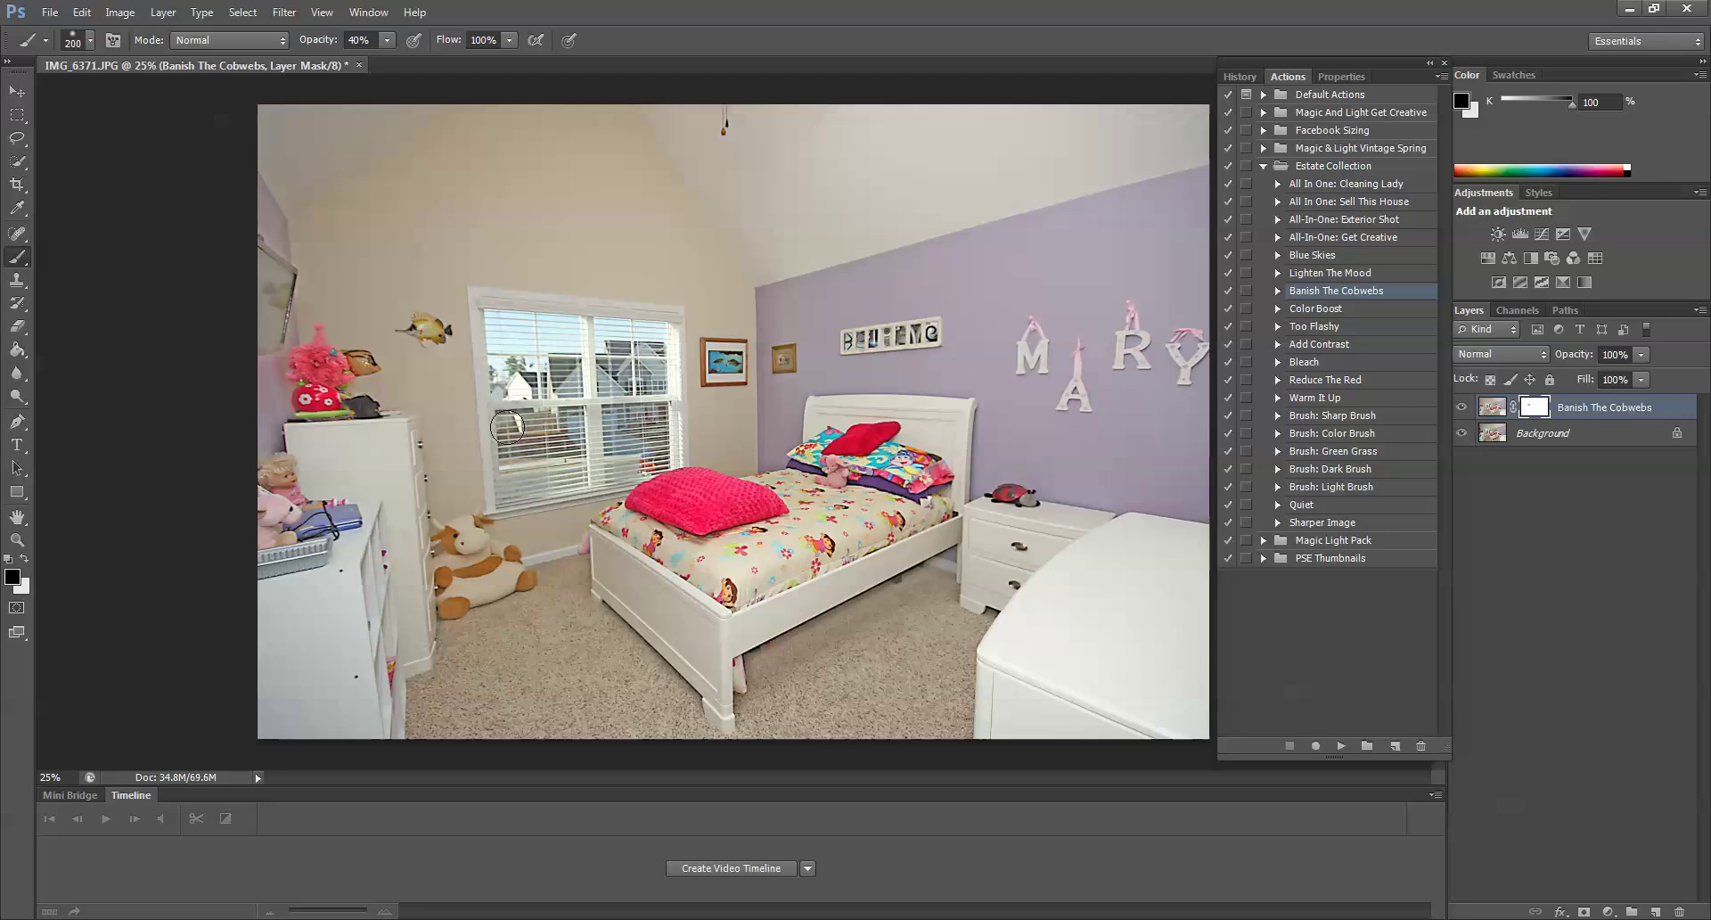
pyautogui.moveTo(516, 443); pyautogui.dragTo(633, 431)
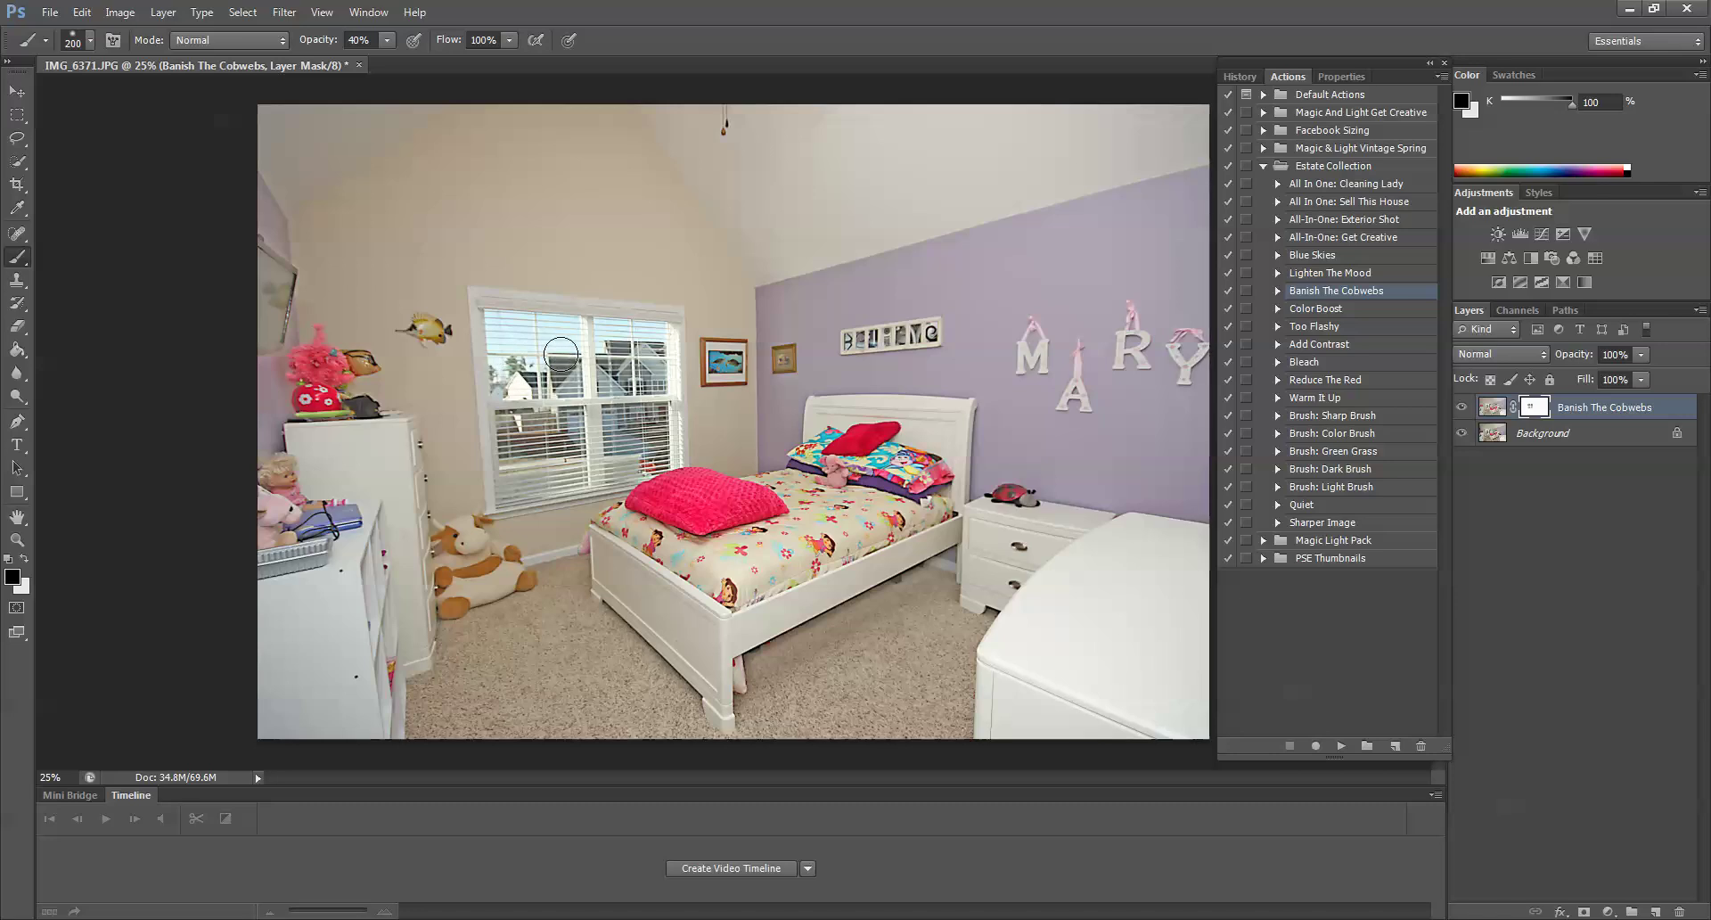
pyautogui.moveTo(570, 377)
pyautogui.mouseDown()
pyautogui.moveTo(635, 347)
pyautogui.moveTo(623, 407)
pyautogui.mouseUp()
pyautogui.click(1461, 408)
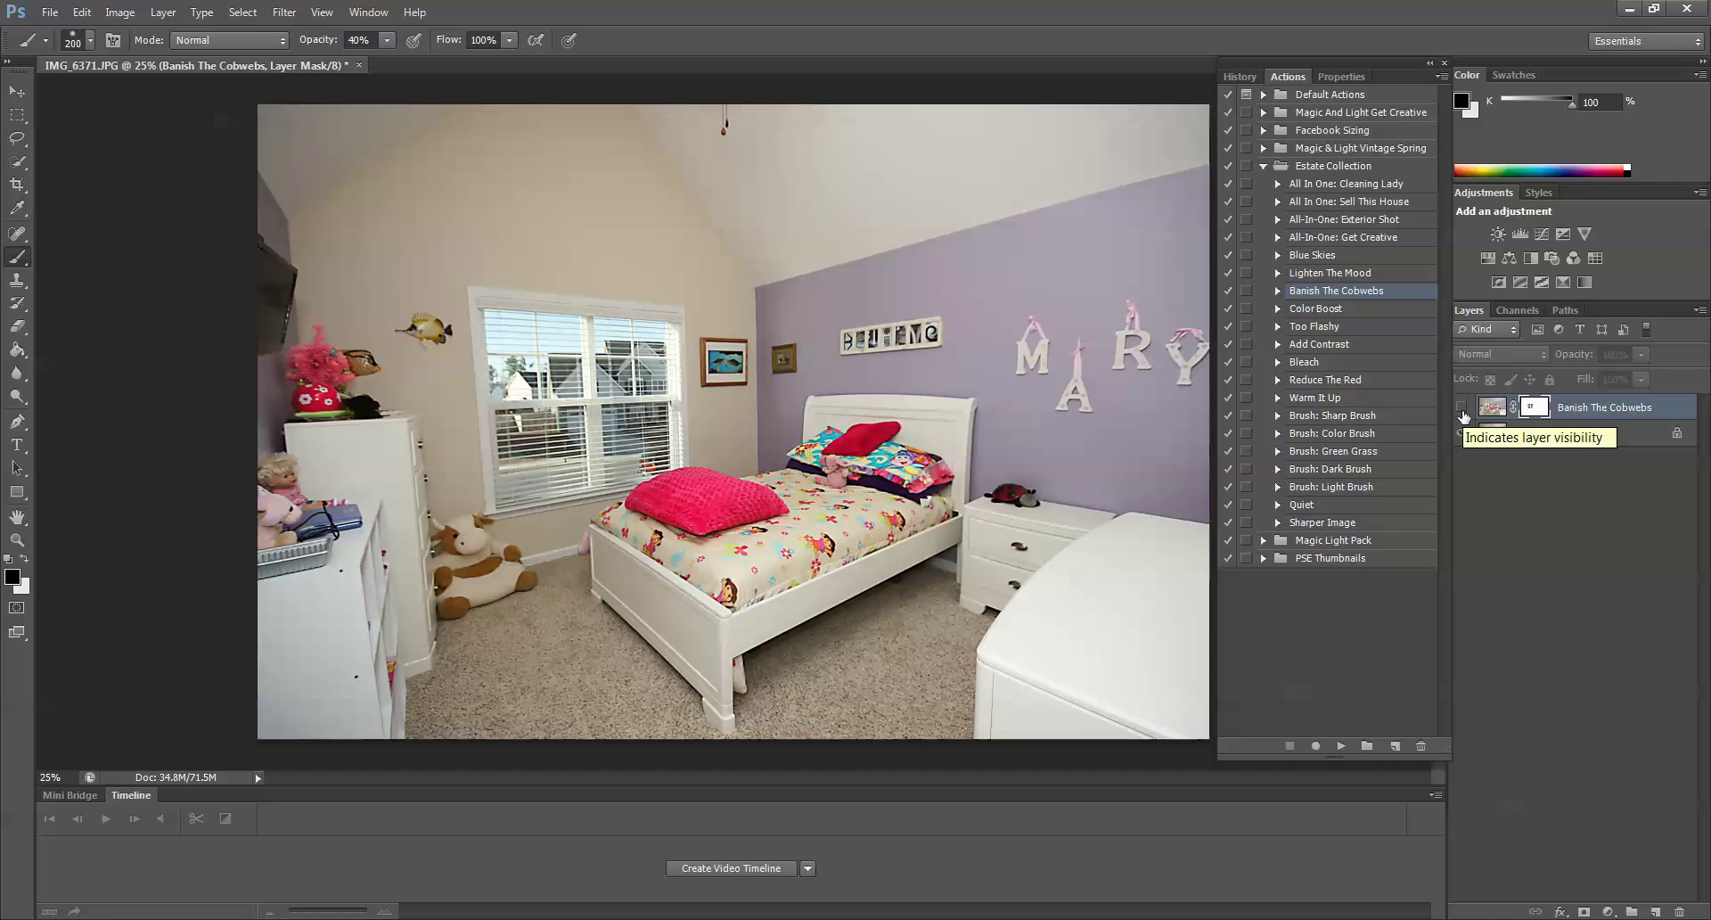
pyautogui.click(1461, 409)
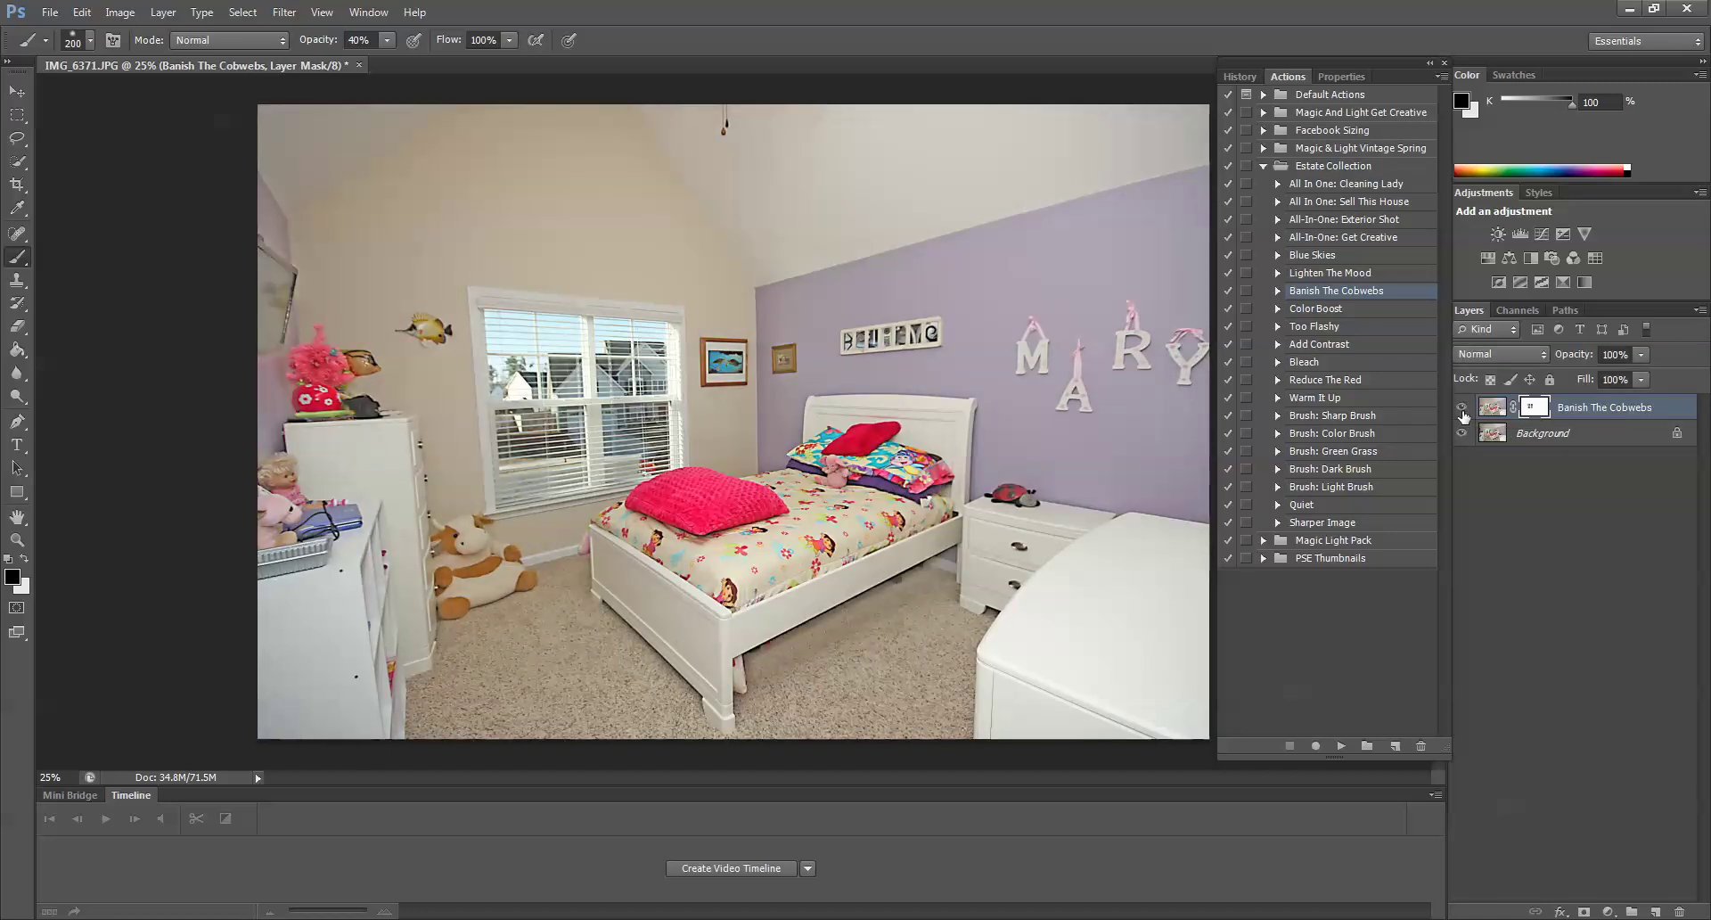